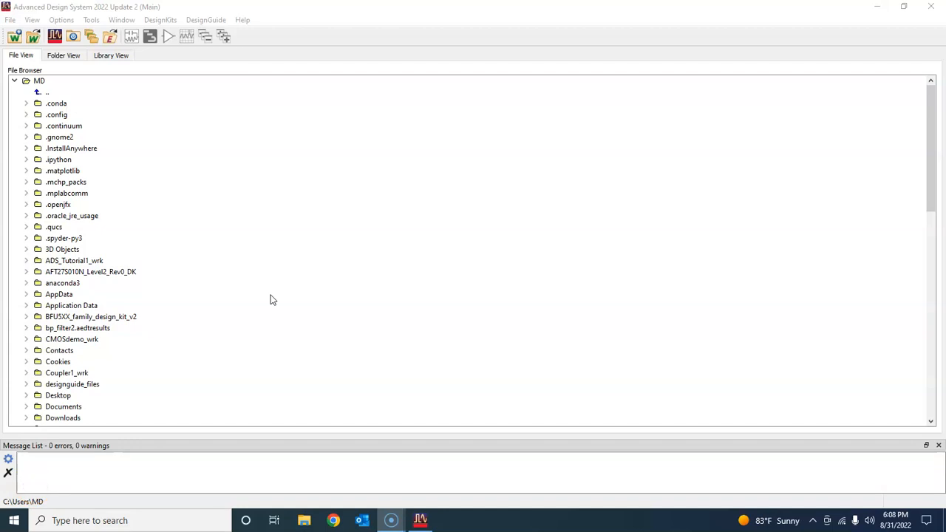
# Step: Start a new workspace named Tutorial_DC_wrk via File > New > Workspace and reveal the advanced options
pyautogui.click(877, 7)
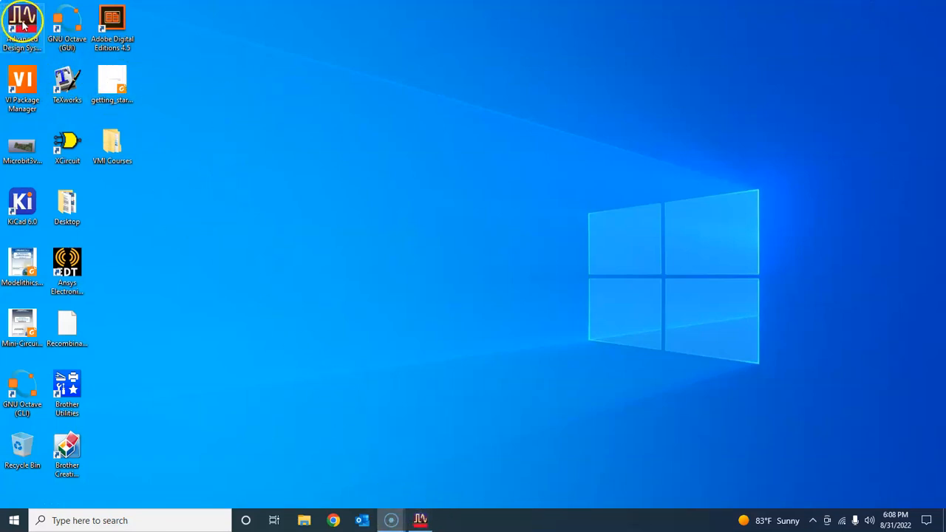
pyautogui.click(420, 520)
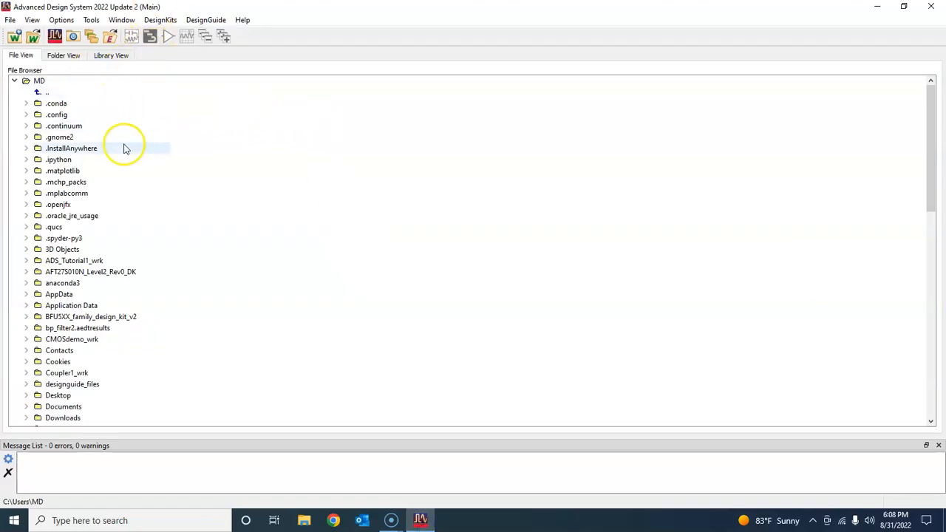
pyautogui.click(11, 21)
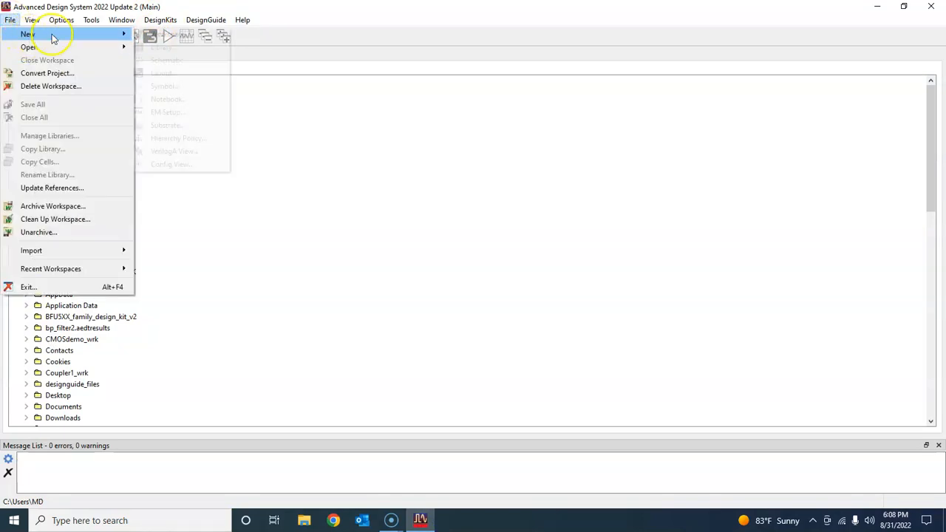
pyautogui.click(276, 110)
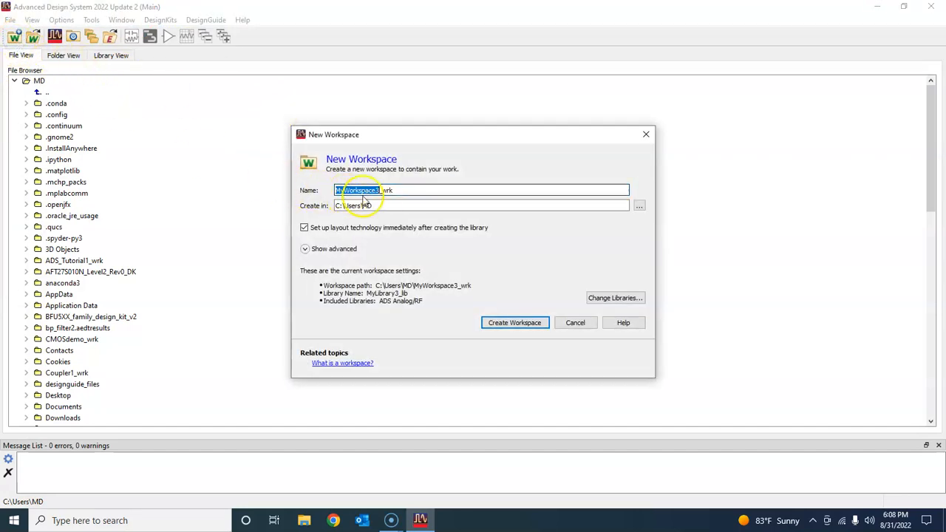
pyautogui.moveTo(404, 134); pyautogui.dragTo(371, 89)
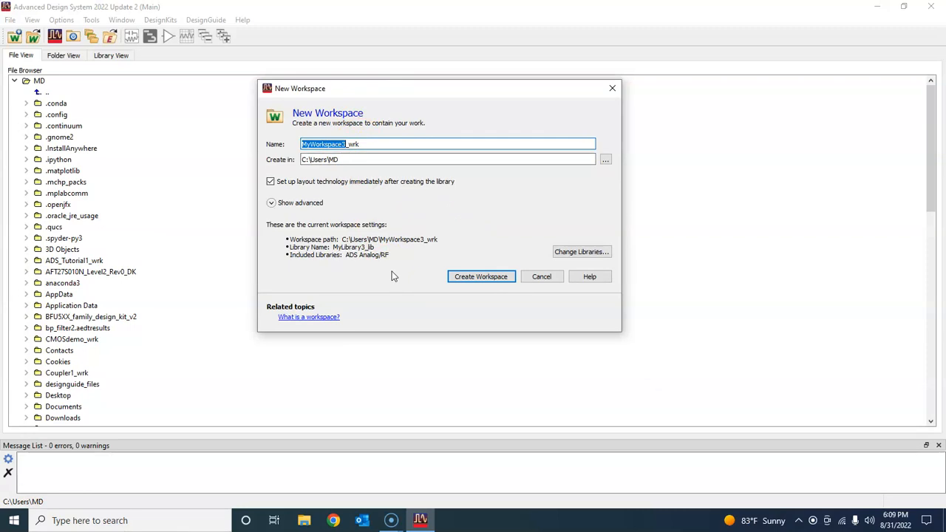
pyautogui.write('Tutorial_DC')
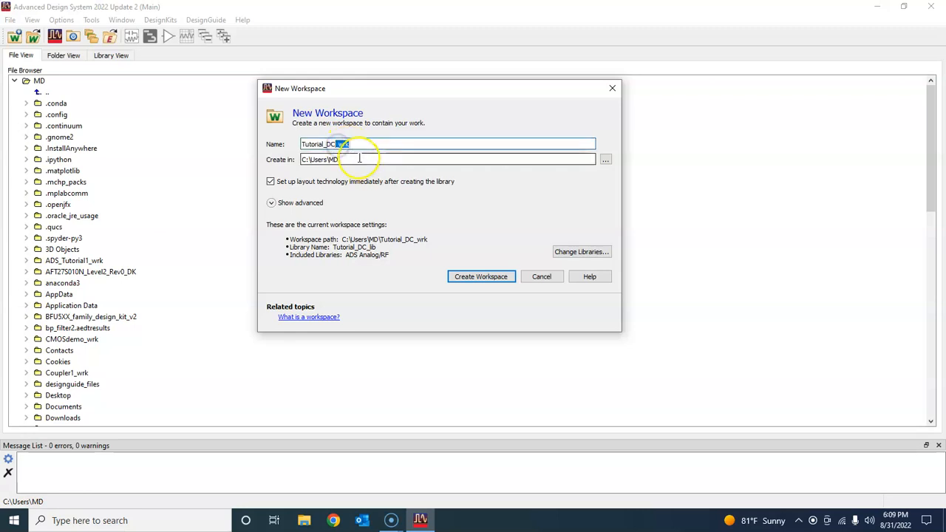
pyautogui.click(362, 159)
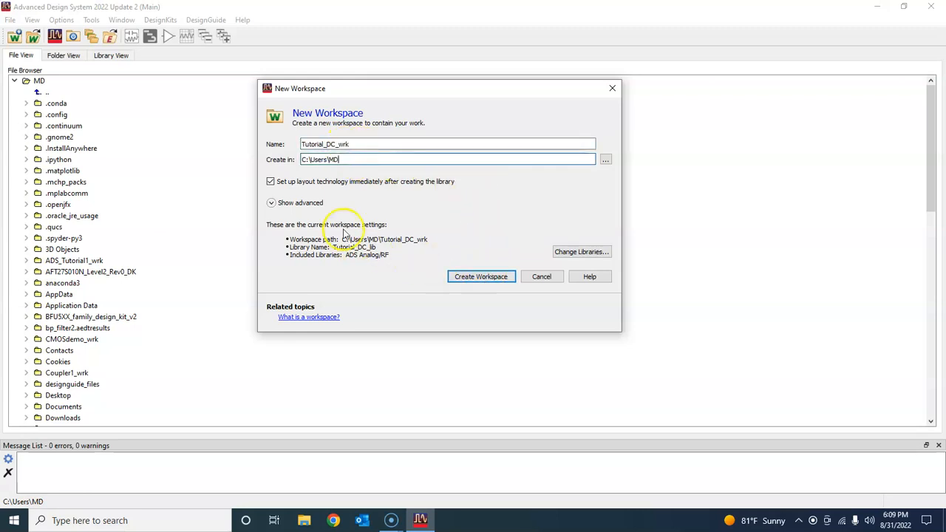
pyautogui.click(295, 203)
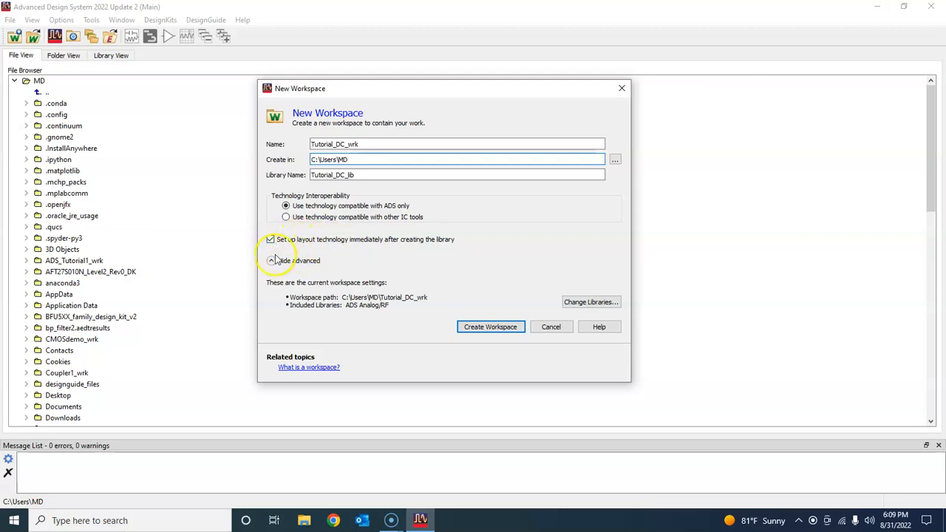
# Step: Create the workspace and finish with Standard ADS Layers, 0.0001 mil layout resolution for Tutorial_DC_lib
pyautogui.click(490, 326)
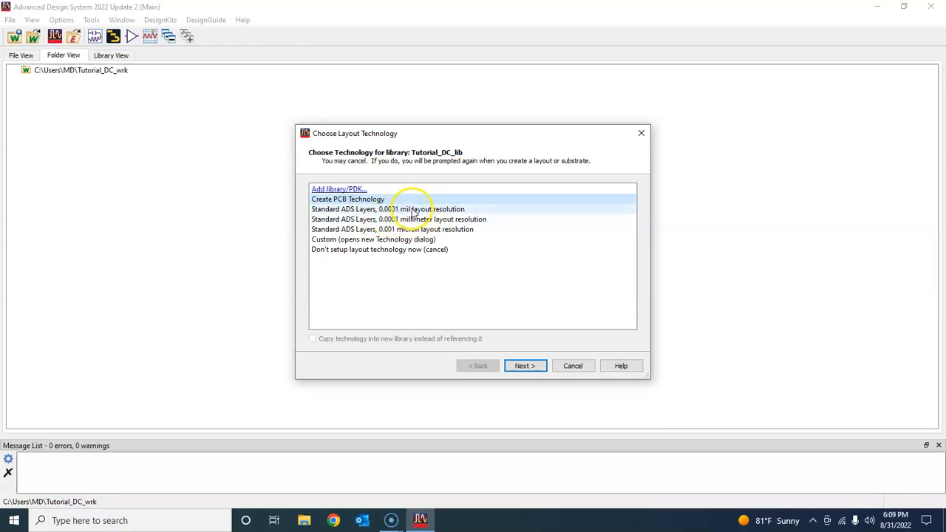
pyautogui.click(413, 210)
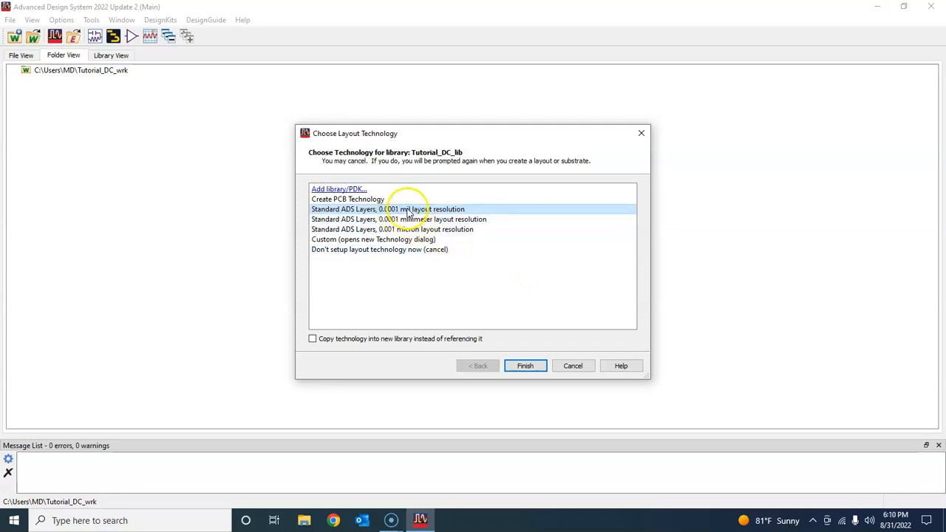
pyautogui.click(526, 366)
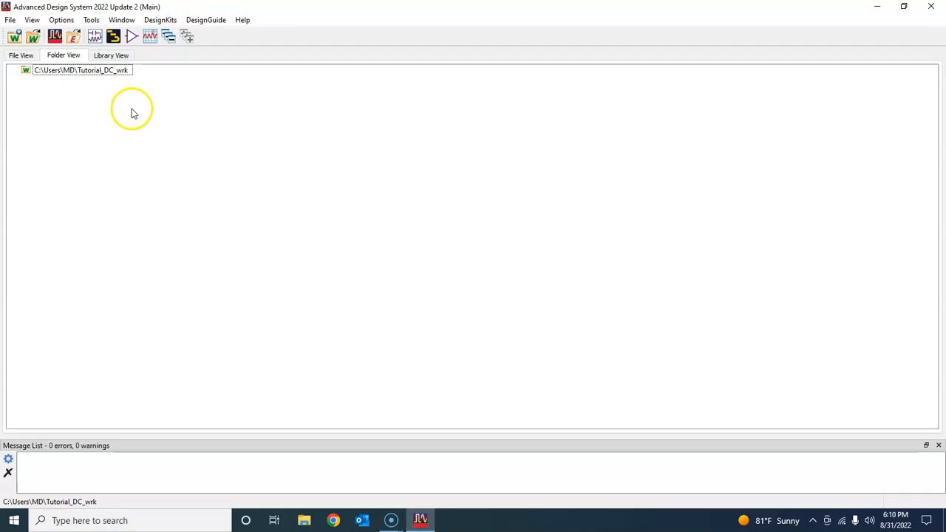
# Step: Start a new schematic cell named volt_div_1 in Tutorial_DC_lib
pyautogui.click(10, 20)
pyautogui.moveTo(29, 34)
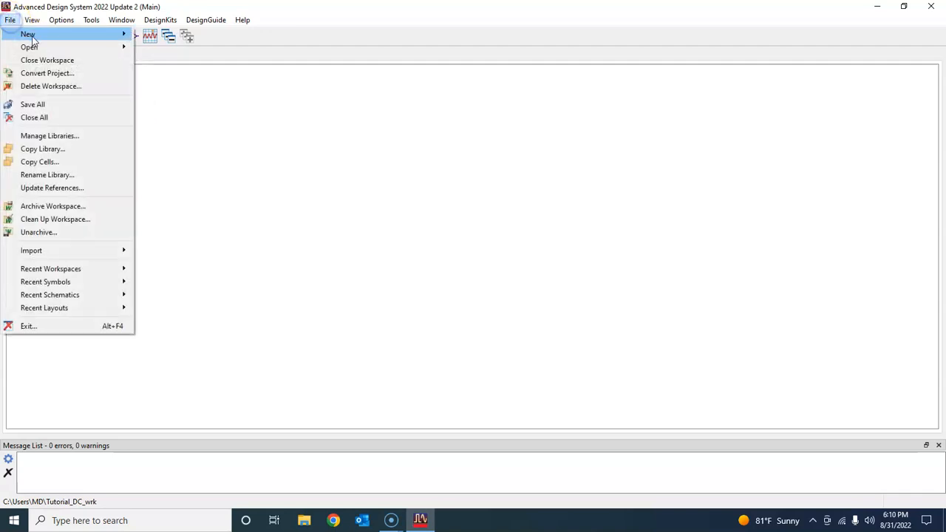
pyautogui.click(268, 102)
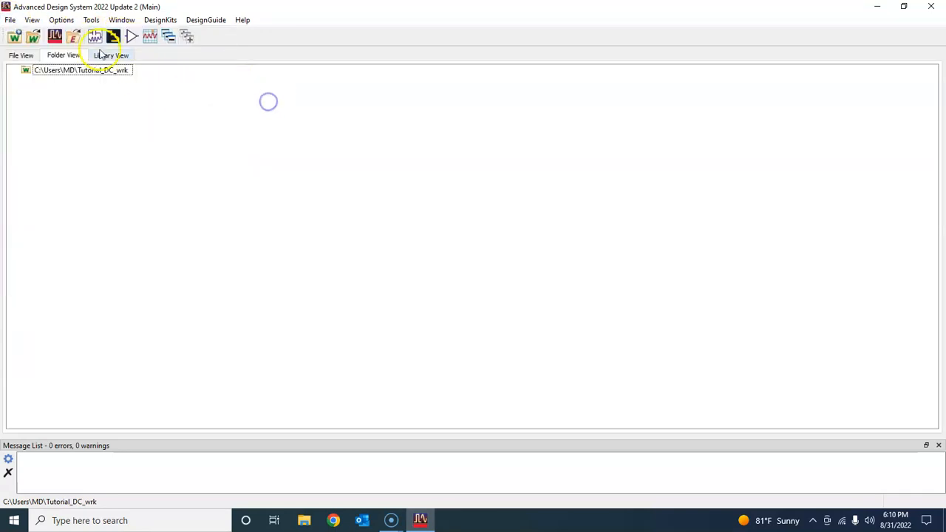
pyautogui.click(96, 37)
pyautogui.write('volt_div_1')
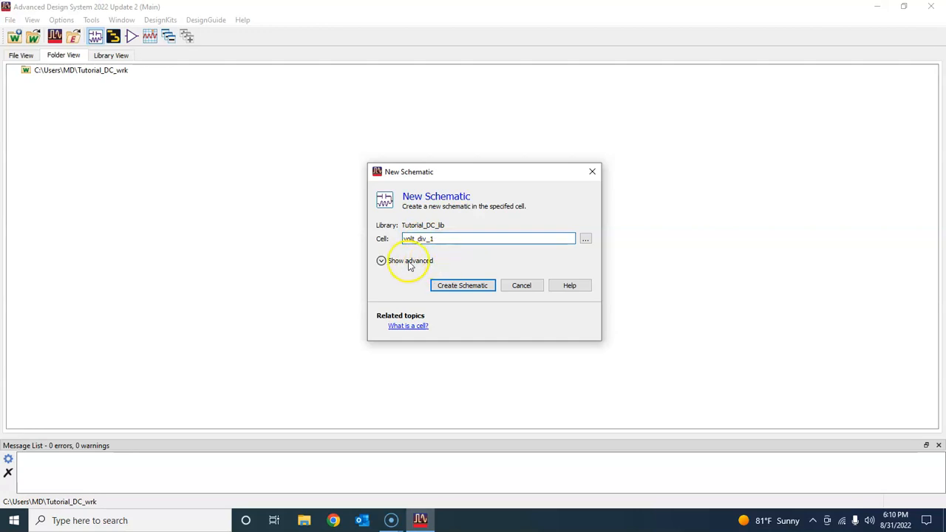
# Step: Create the volt_div_1 schematic and maximize its window to fill the screen
pyautogui.click(462, 285)
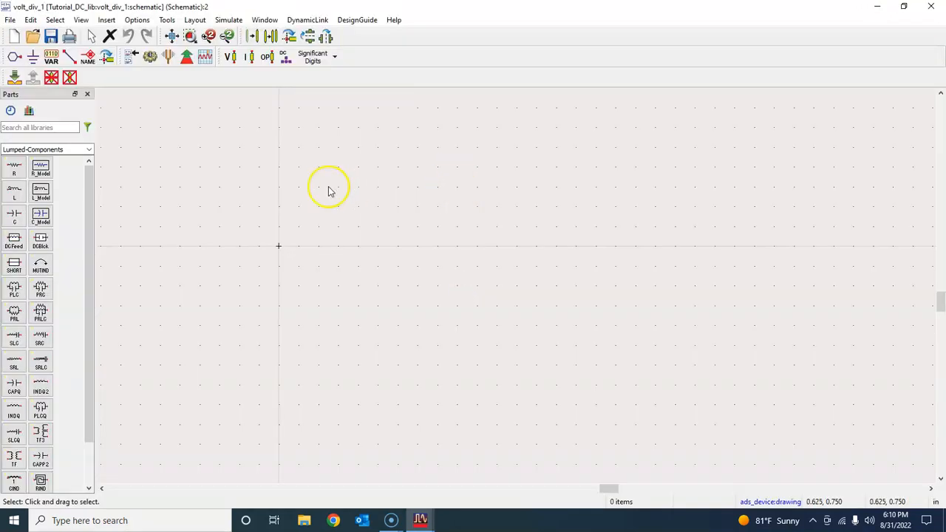
pyautogui.moveTo(260, 6); pyautogui.dragTo(496, 43)
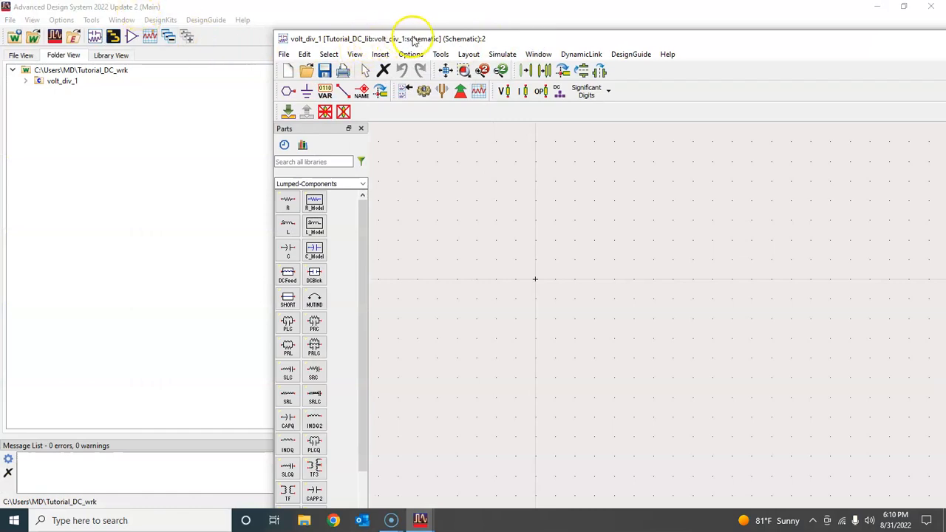
pyautogui.moveTo(413, 38); pyautogui.dragTo(279, 18)
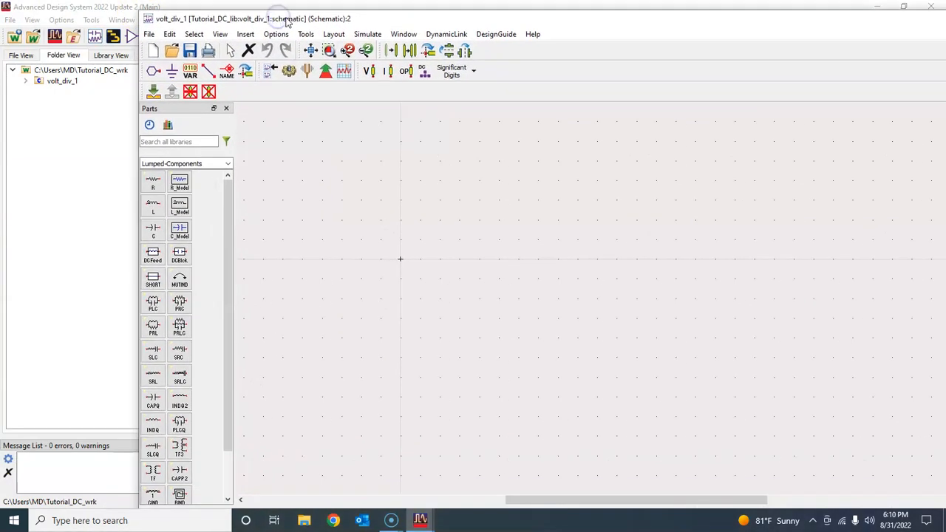
pyautogui.doubleClick(295, 18)
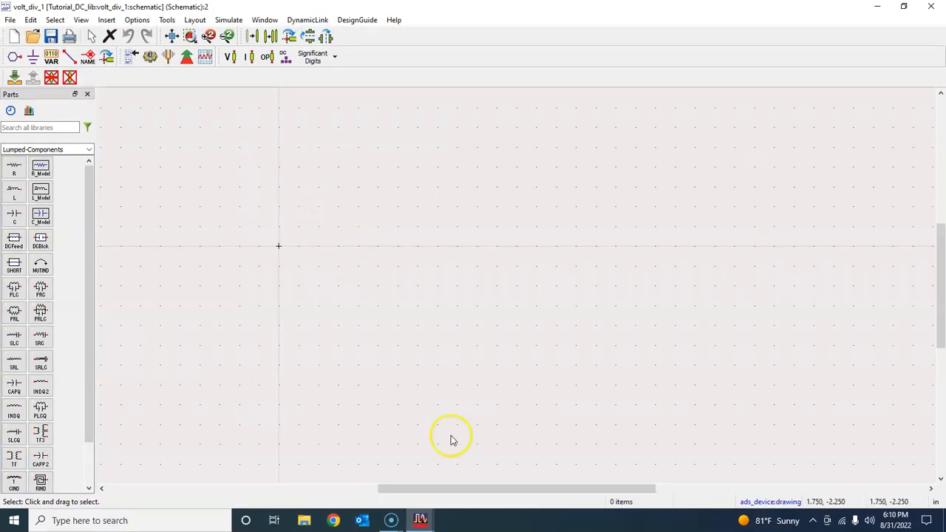
# Step: Browse the palettes, previewing the Lumped-Components resistor and the Sources-Freq Domain V_DC source
pyautogui.click(89, 150)
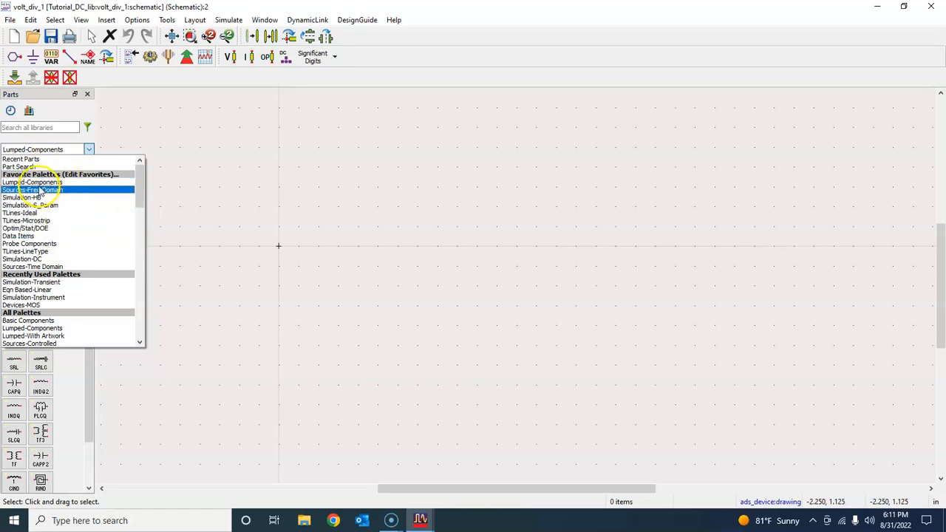
pyautogui.click(20, 183)
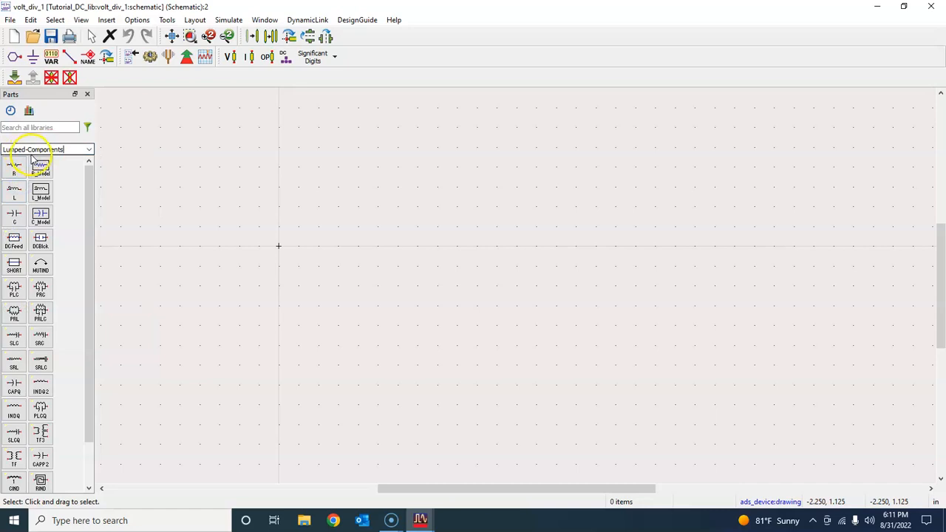
pyautogui.click(12, 172)
pyautogui.click(12, 172)
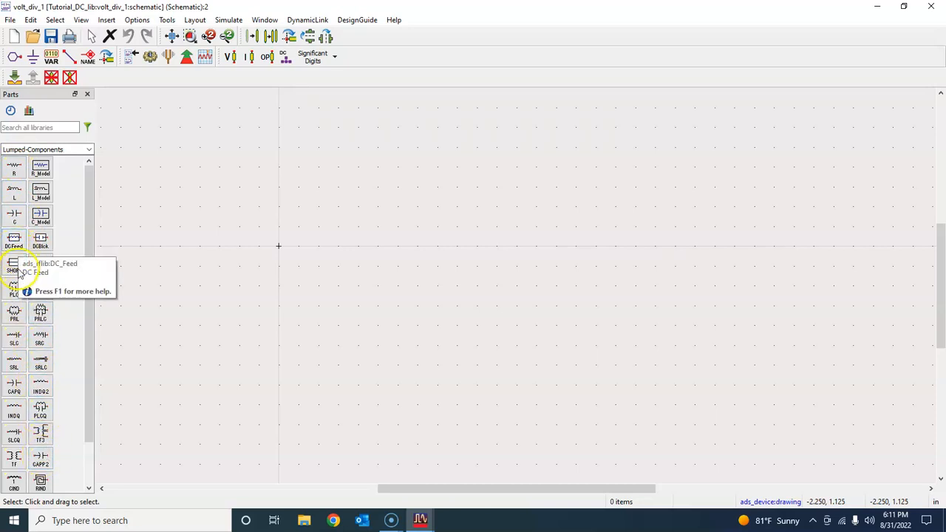
pyautogui.click(89, 150)
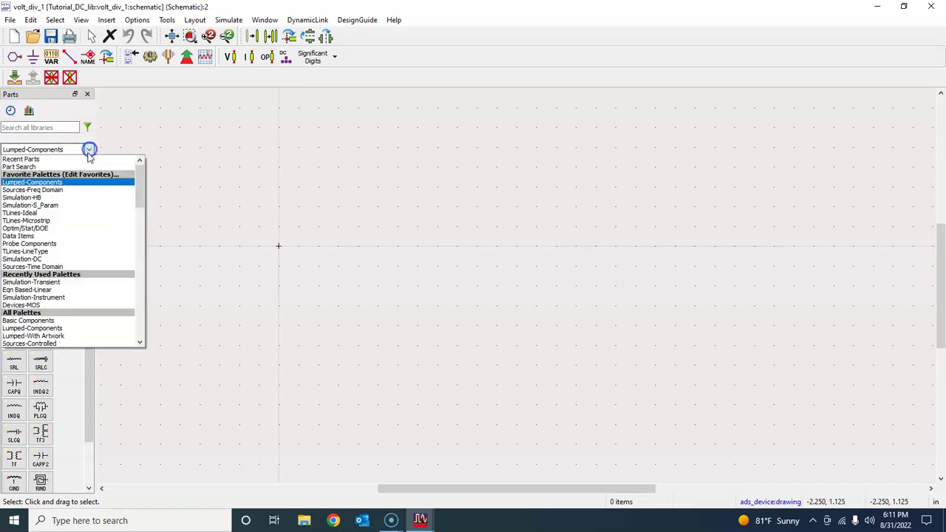
pyautogui.click(67, 191)
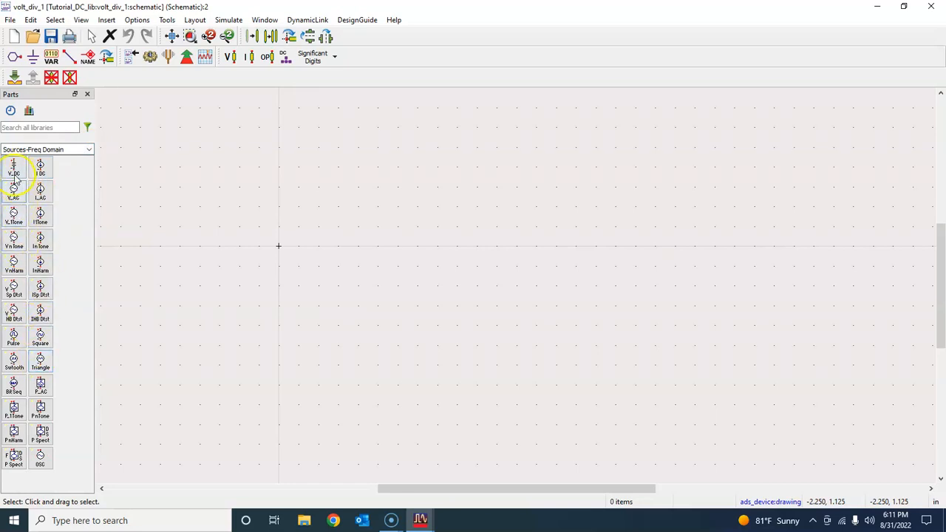
pyautogui.click(14, 168)
# Step: Look through the time-domain sources and Simulation-DC palettes, then settle on Lumped-Components
pyautogui.click(89, 150)
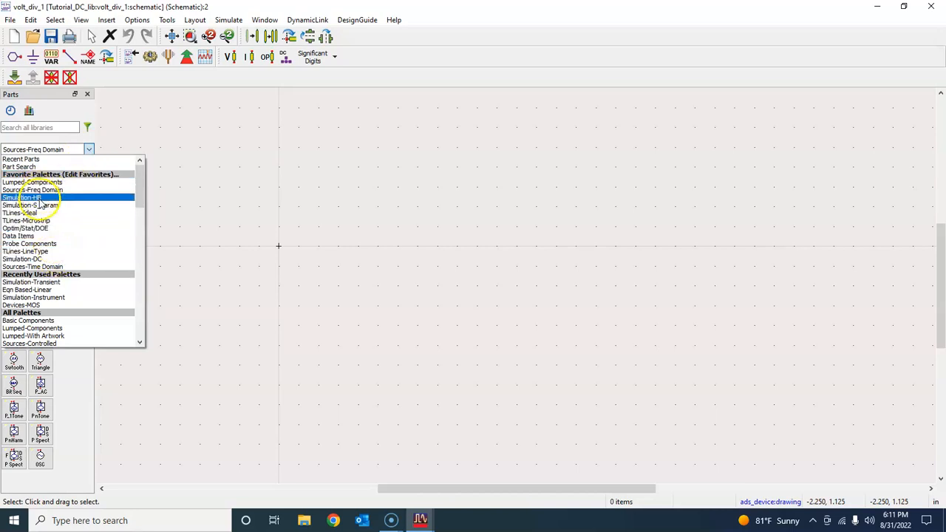
pyautogui.click(53, 267)
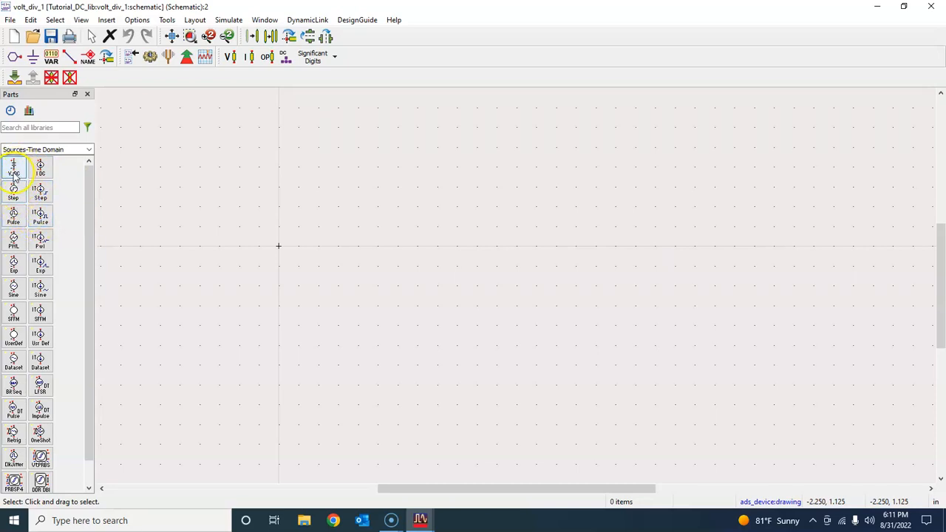
pyautogui.click(89, 151)
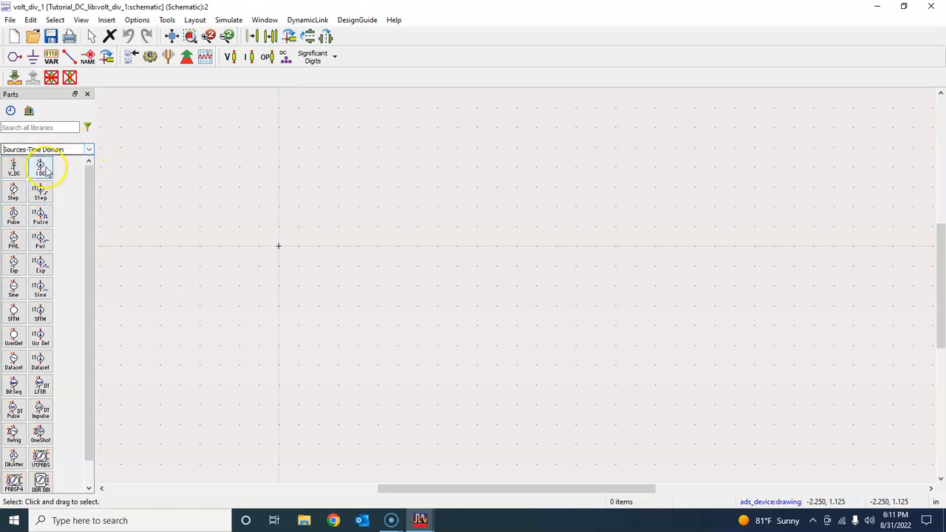
pyautogui.click(89, 150)
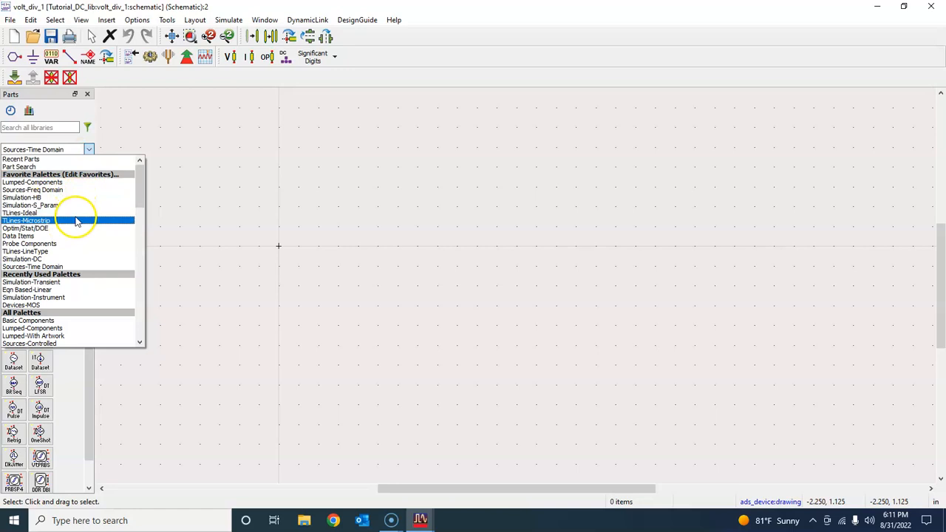
pyautogui.click(31, 259)
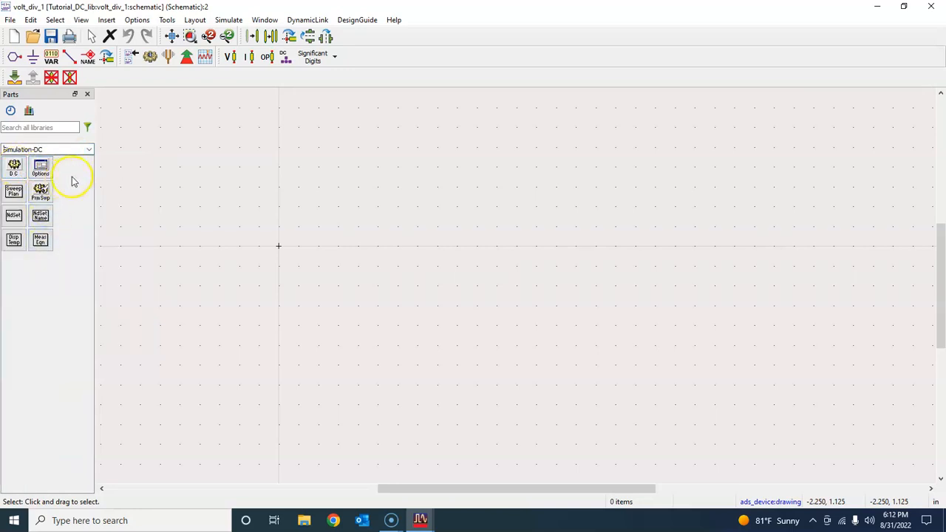
pyautogui.click(91, 150)
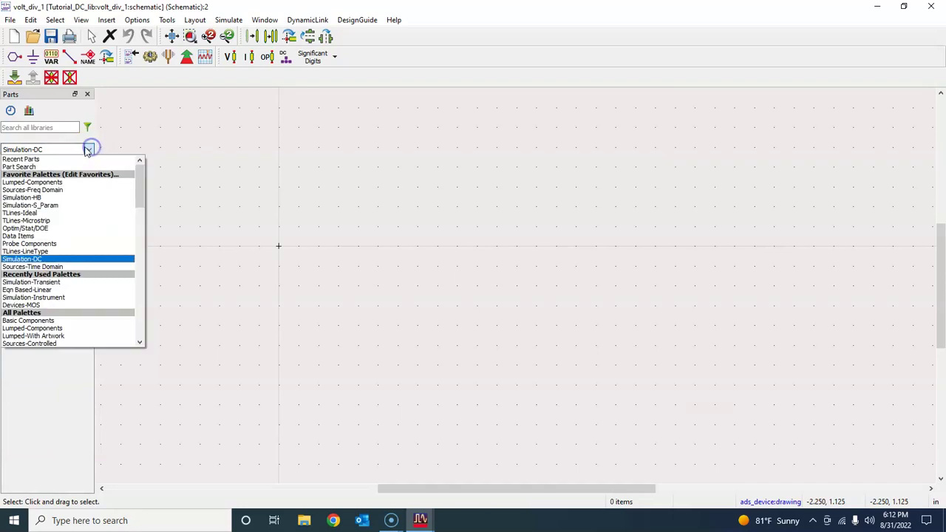
pyautogui.click(67, 182)
# Step: Place a trial resistor on the canvas and delete it again
pyautogui.click(14, 170)
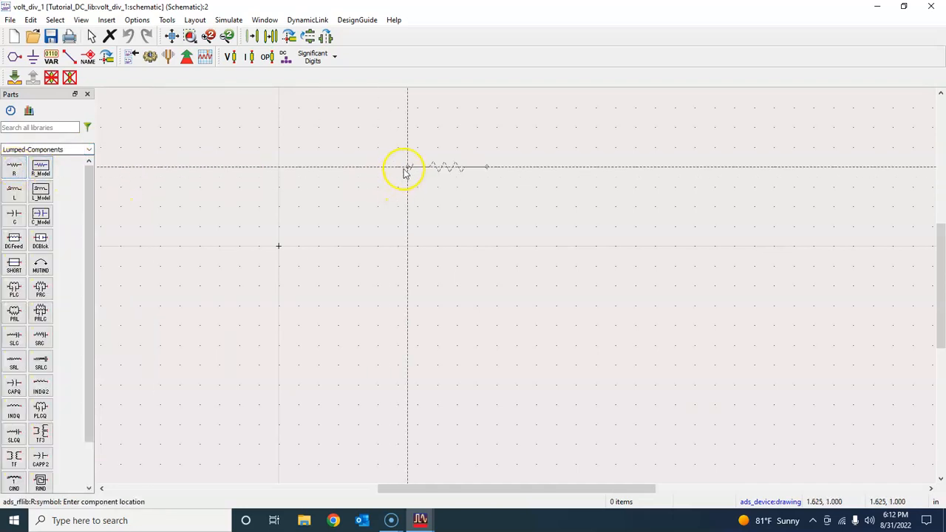
pyautogui.click(402, 172)
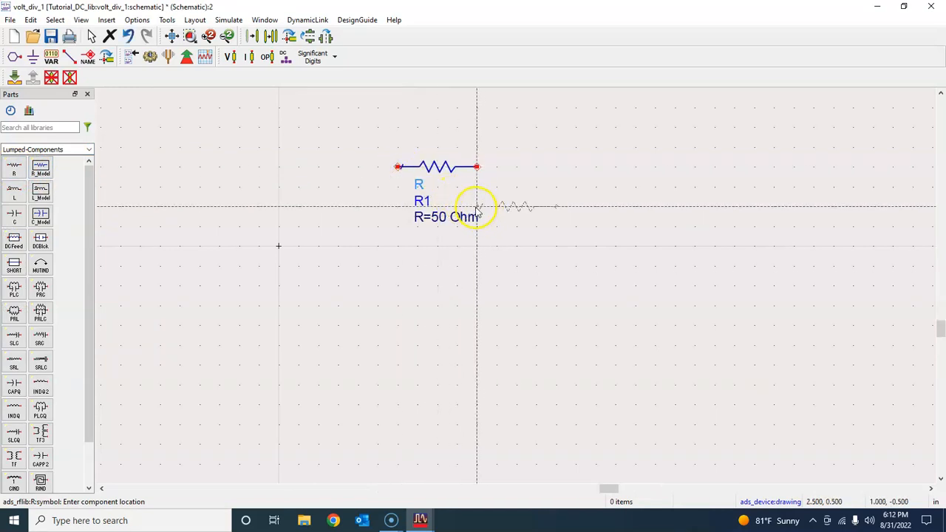
pyautogui.press('Escape')
pyautogui.click(437, 167)
pyautogui.press('Delete')
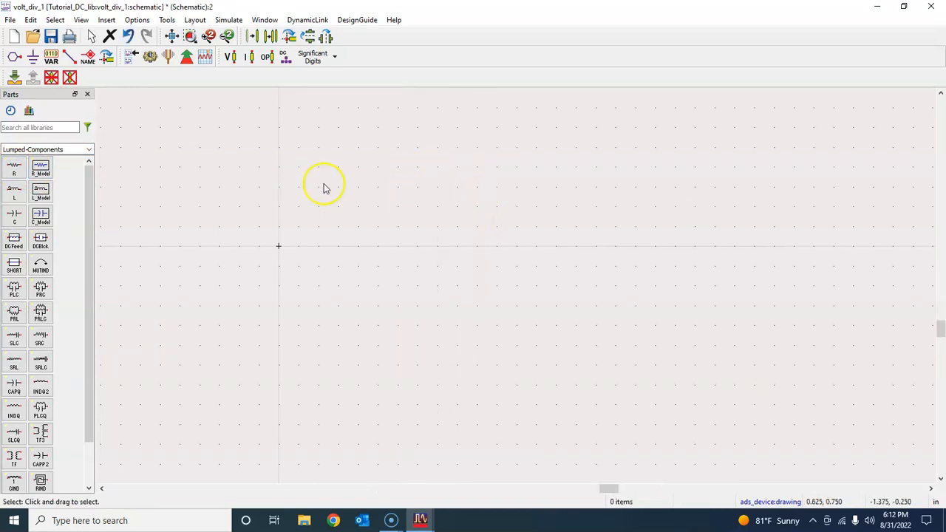
# Step: Place 50 Ohm resistor R1 horizontally and R2 vertically to its lower right
pyautogui.click(14, 169)
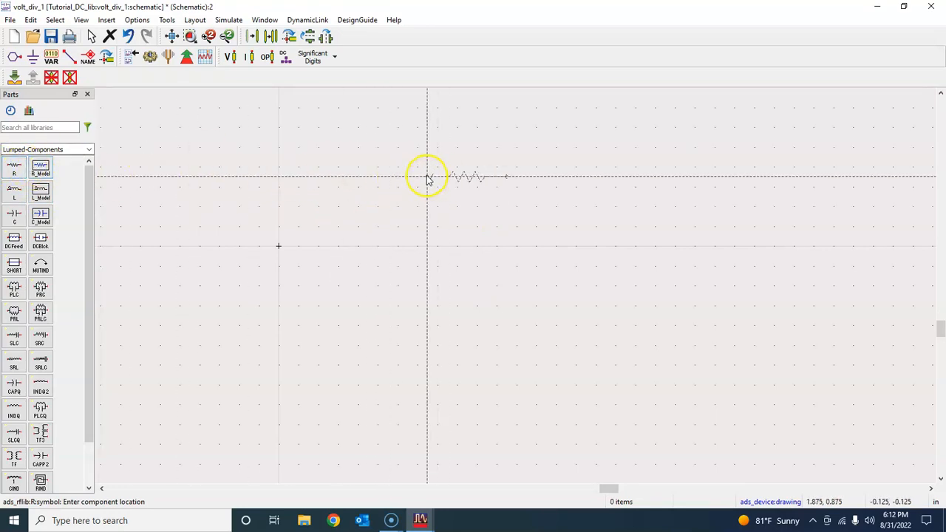
pyautogui.click(420, 171)
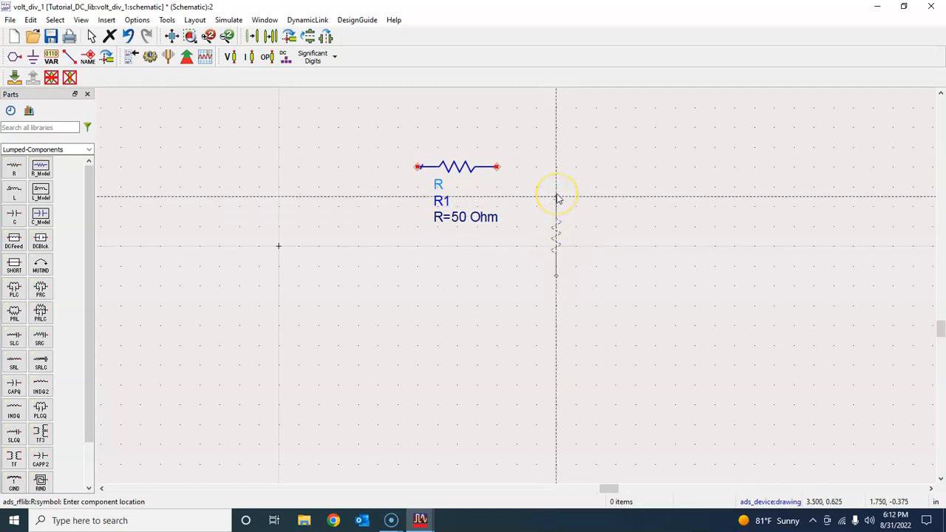
pyautogui.click(558, 198)
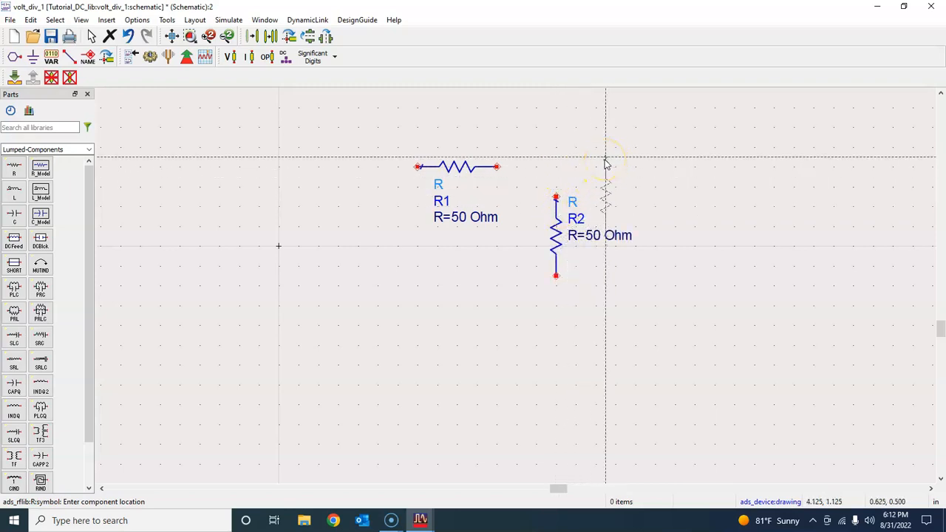
pyautogui.press('Escape')
pyautogui.click(494, 135)
# Step: Place a 1.0 V V_DC source SRC1 from Sources-Freq Domain to the left of R1
pyautogui.click(89, 149)
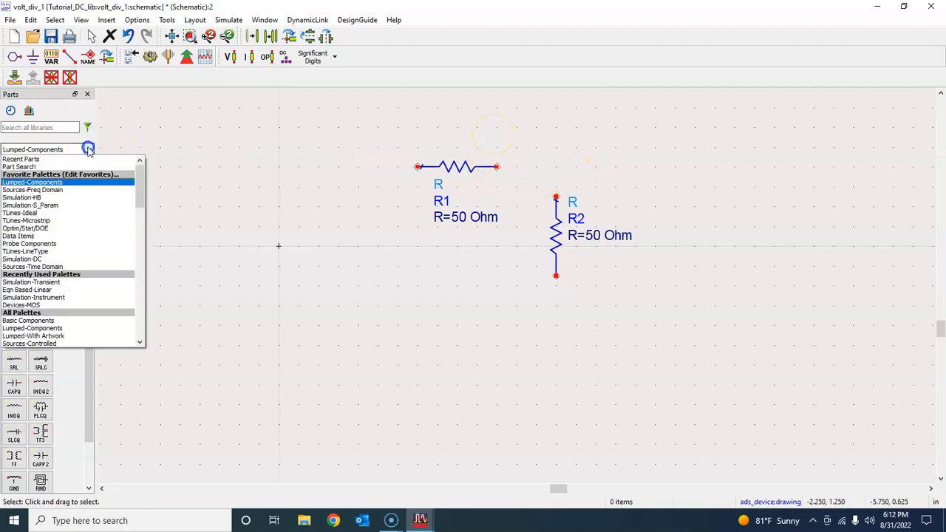
pyautogui.click(74, 190)
pyautogui.click(13, 168)
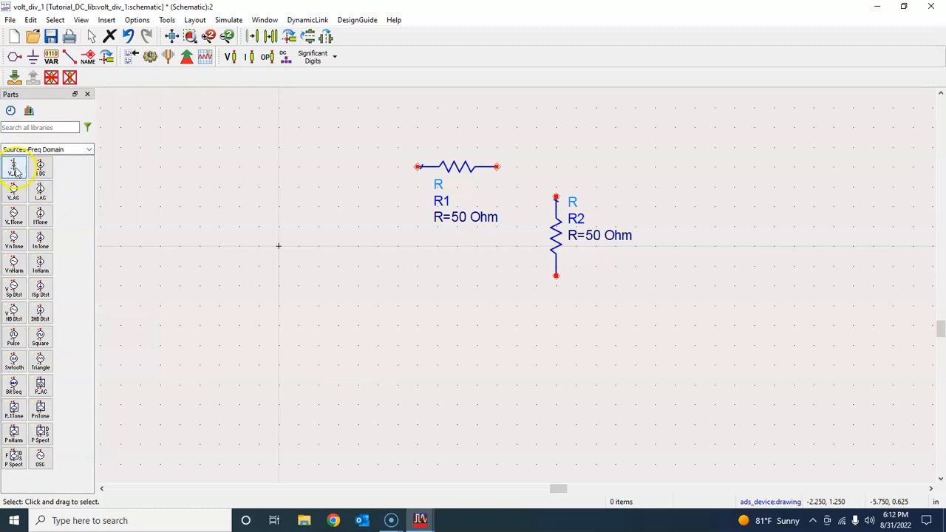
pyautogui.click(13, 168)
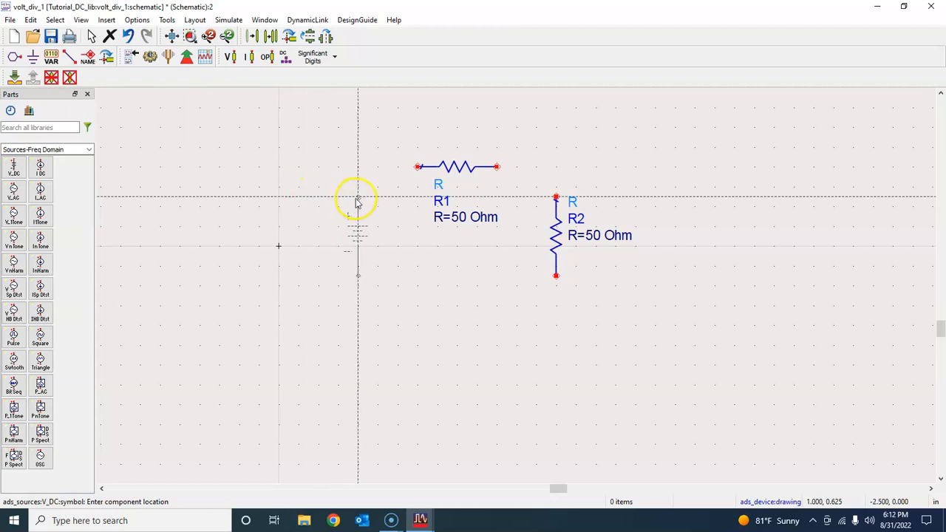
pyautogui.click(358, 200)
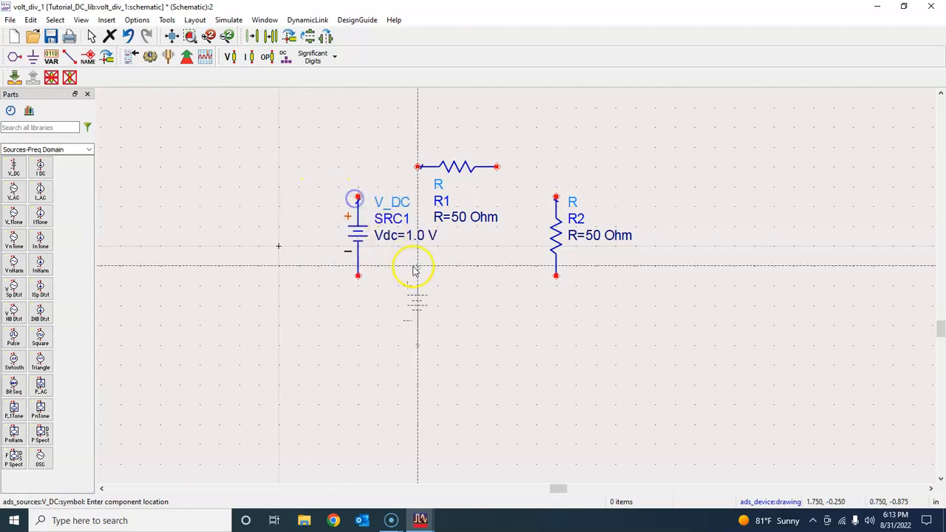
pyautogui.press('Escape')
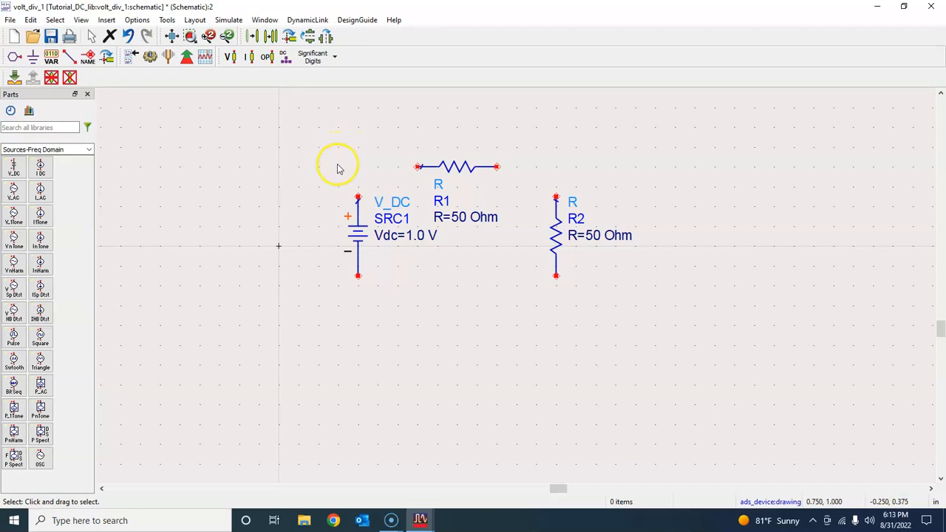
# Step: Move SRC1's label text to the left of the source symbol
pyautogui.moveTo(357, 229); pyautogui.dragTo(361, 235)
pyautogui.click(307, 236)
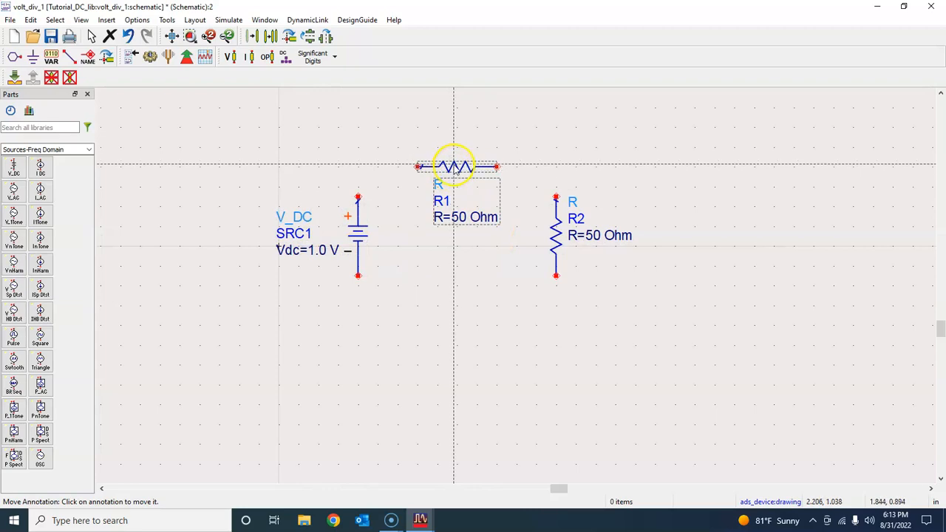
pyautogui.press('Escape')
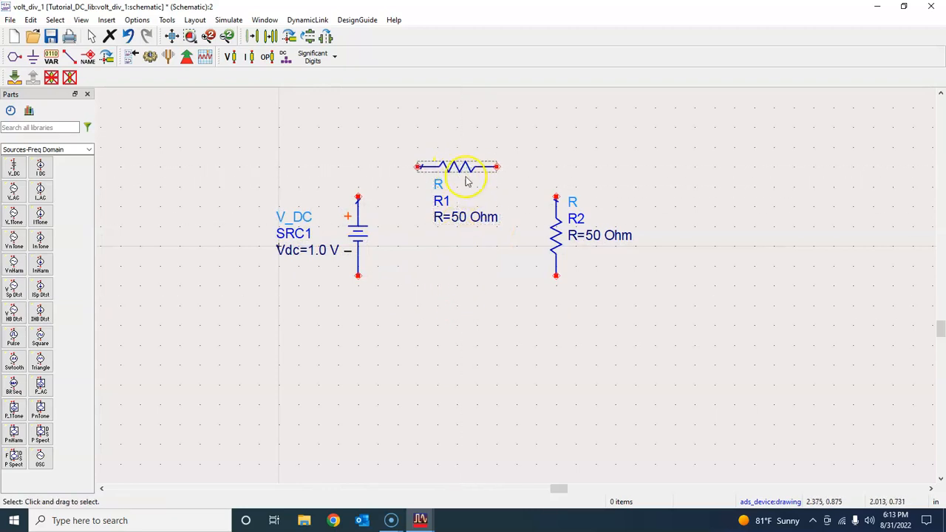
# Step: Move R1's label text above the resistor using Move Component Text (F5)
pyautogui.click(469, 168)
pyautogui.press('F5')
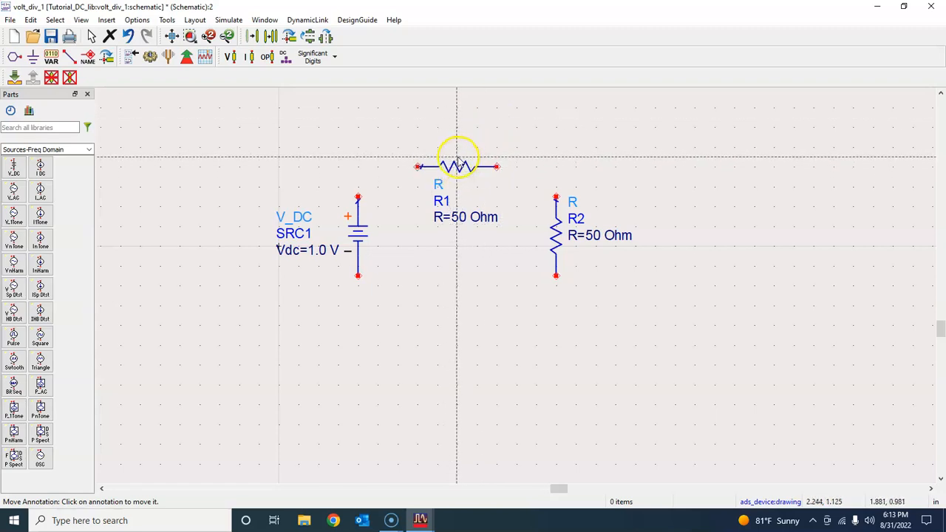
pyautogui.click(448, 181)
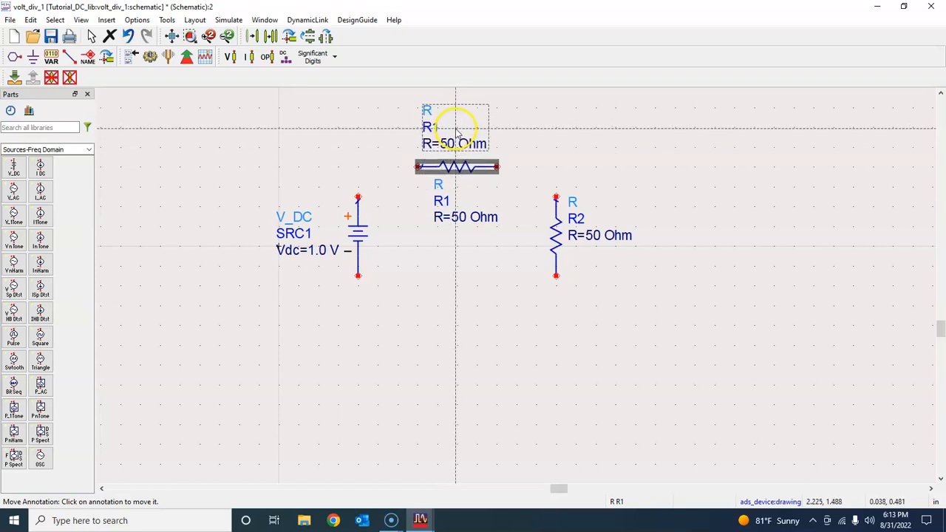
pyautogui.click(462, 132)
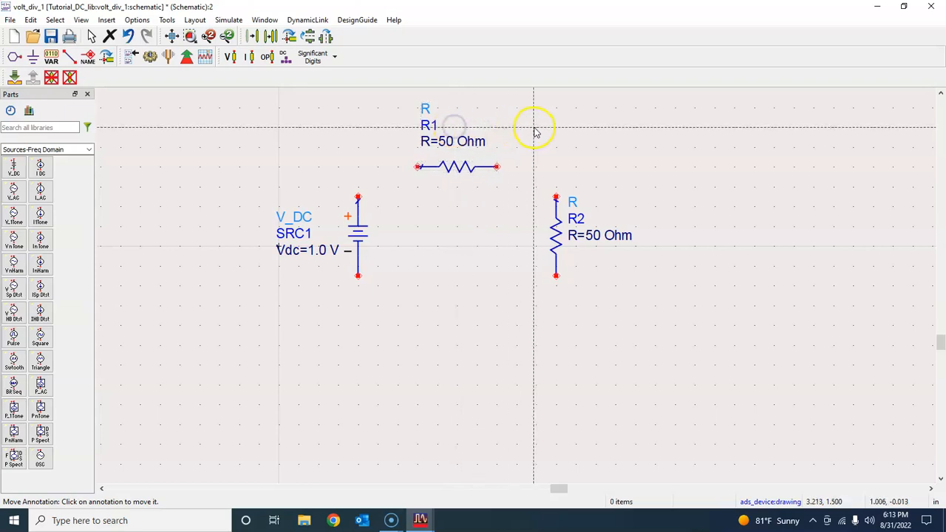
pyautogui.press('Escape')
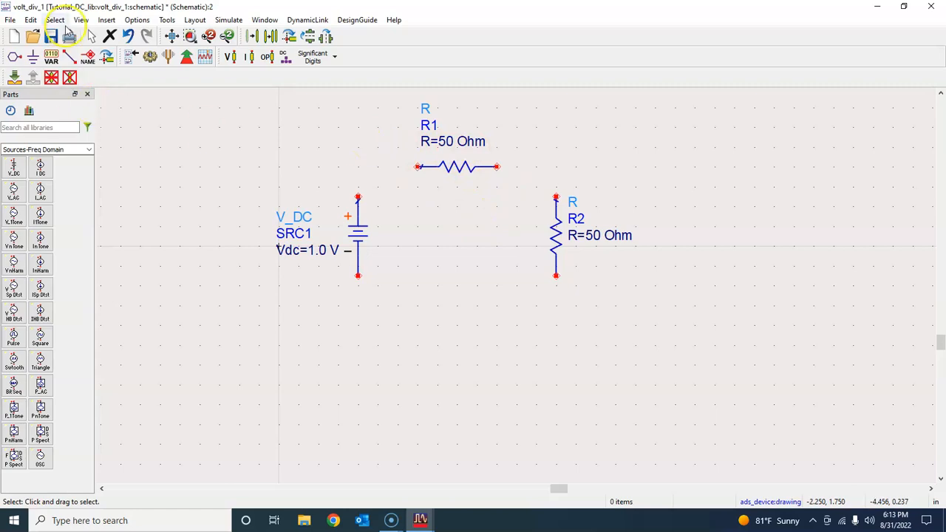
pyautogui.click(31, 20)
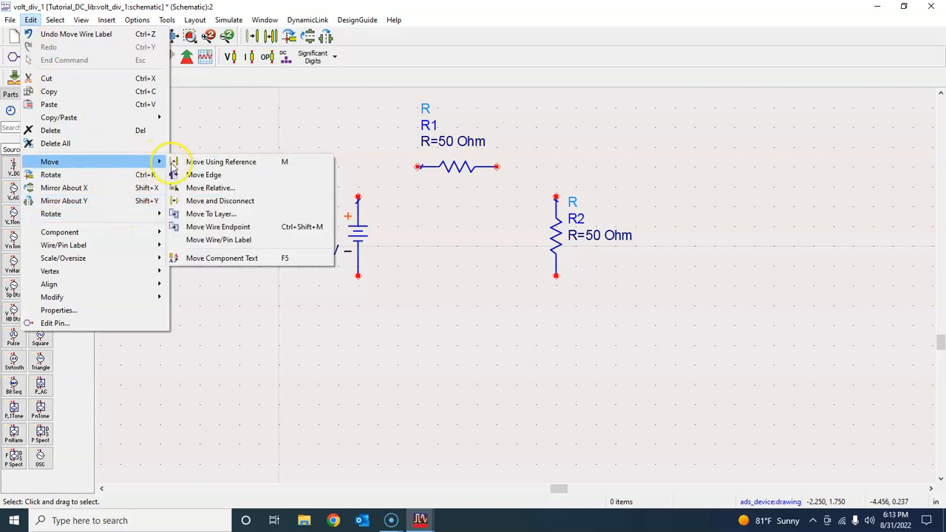
pyautogui.moveTo(50, 162)
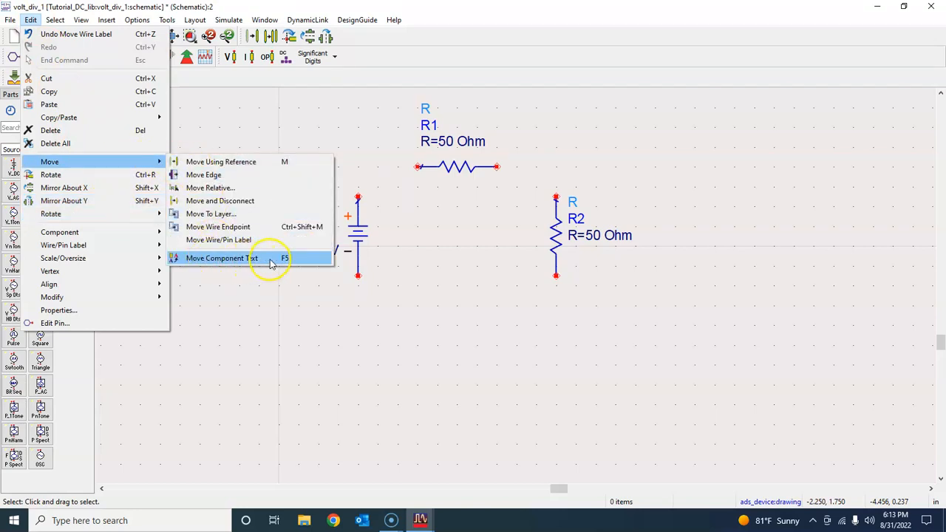
pyautogui.click(279, 258)
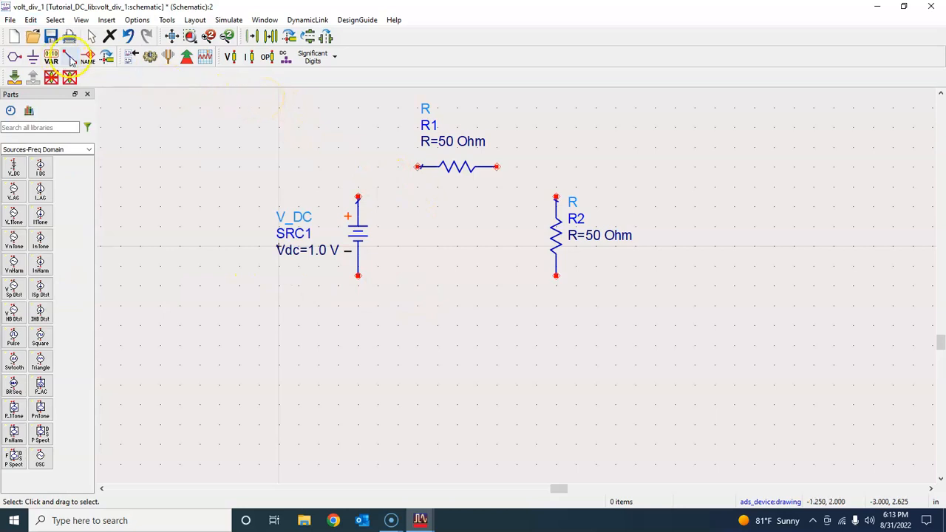
# Step: Wire SRC1's top pin to R1, R1 to R2's top, and R2's bottom back to SRC1 in a closed loop
pyautogui.click(70, 57)
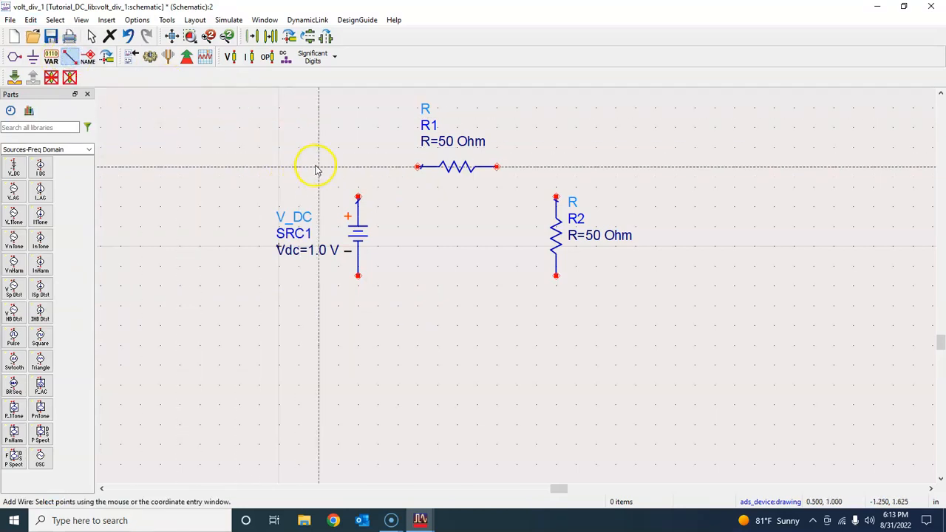
pyautogui.click(359, 199)
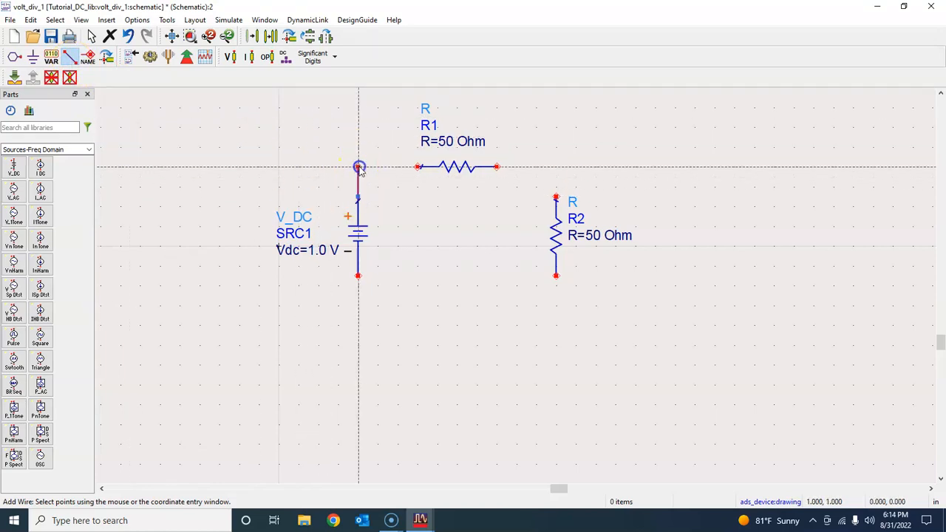
pyautogui.click(359, 167)
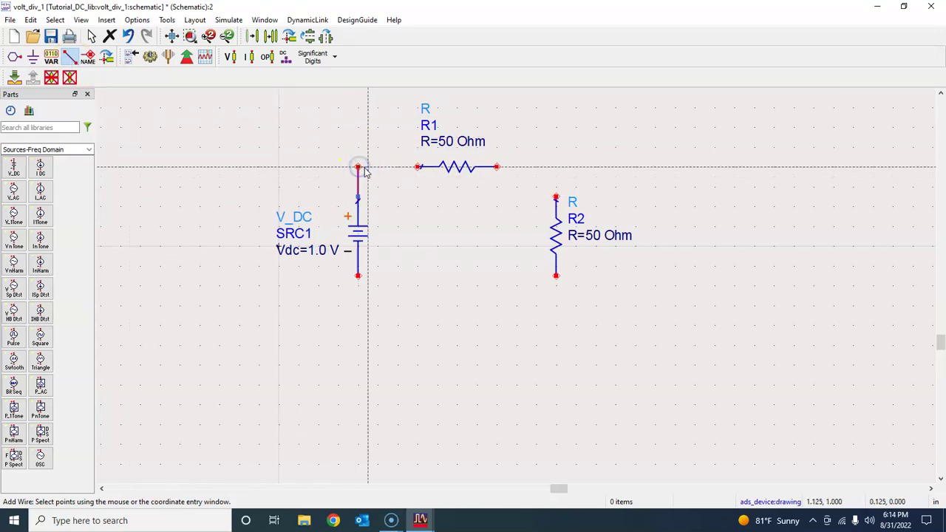
pyautogui.click(417, 167)
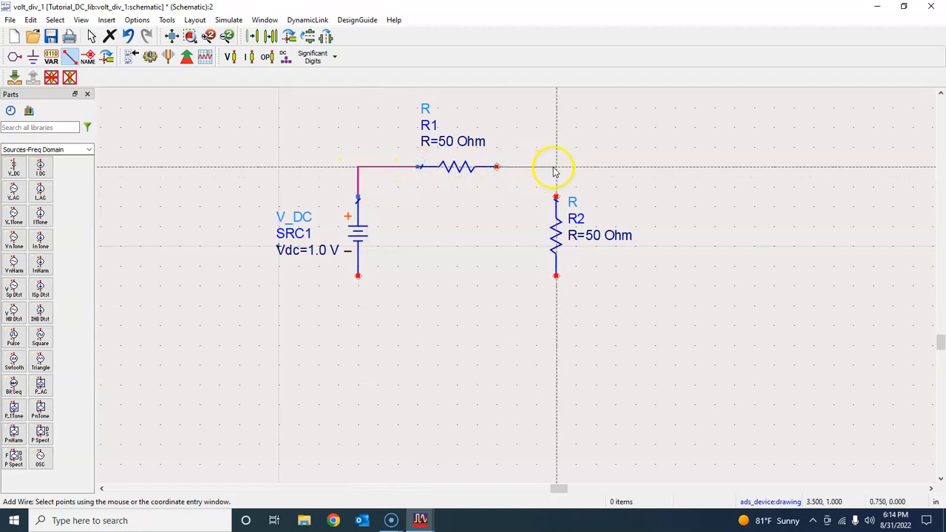
pyautogui.click(495, 168)
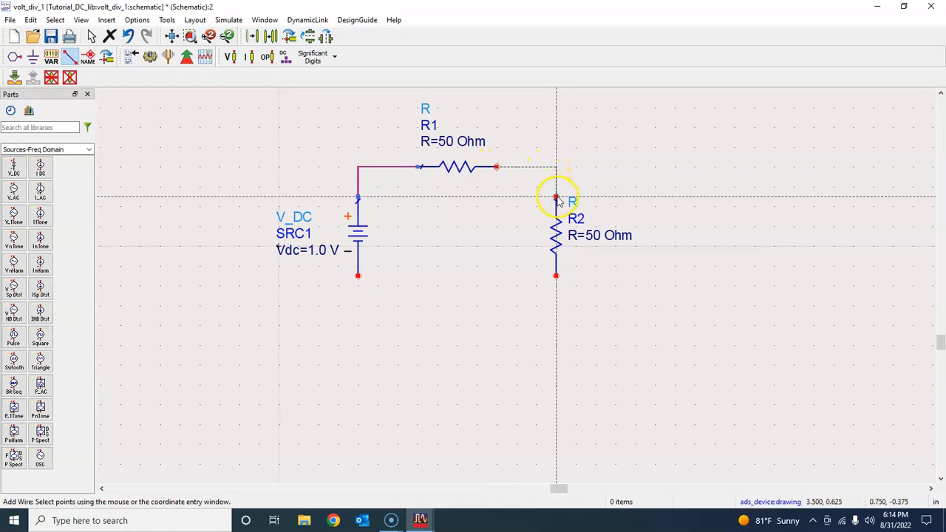
pyautogui.click(556, 200)
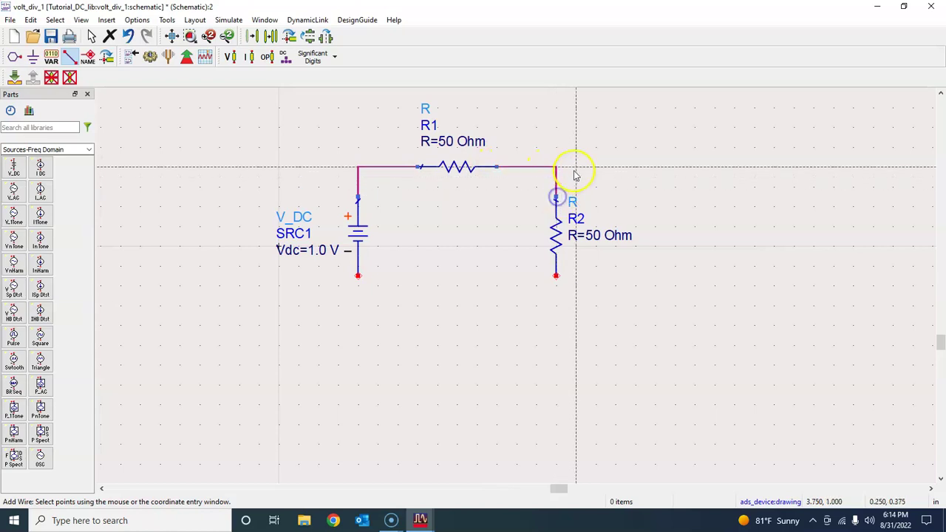
pyautogui.click(359, 275)
pyautogui.click(358, 295)
pyautogui.click(556, 296)
pyautogui.click(556, 277)
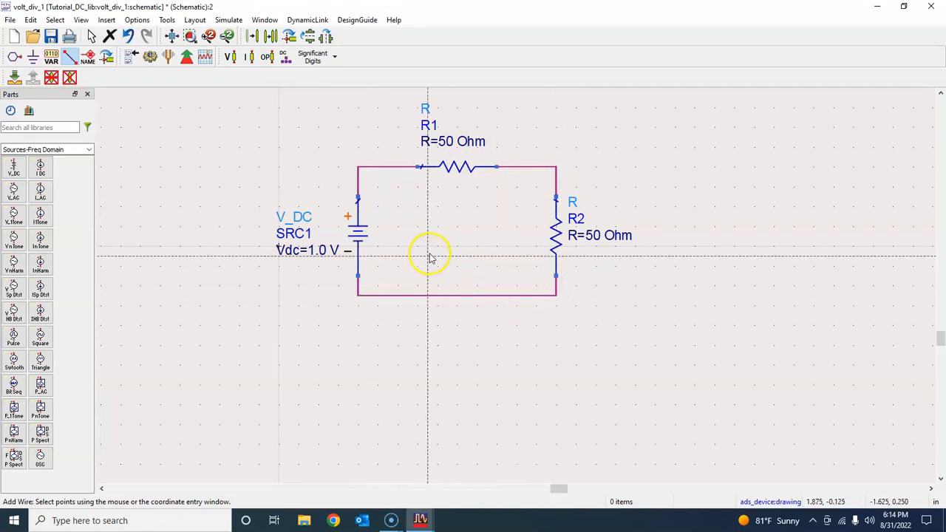
pyautogui.press('Escape')
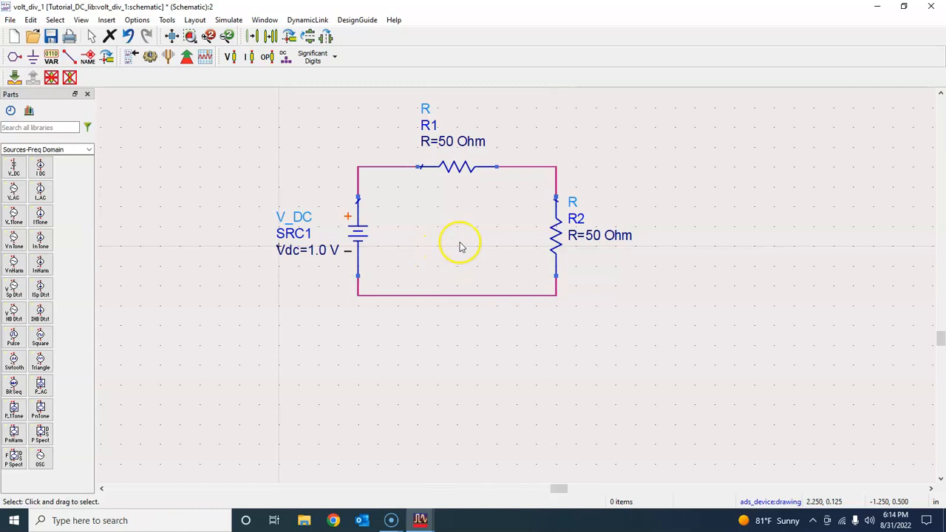
# Step: Drag the loop's bottom wire slightly lower
pyautogui.click(454, 297)
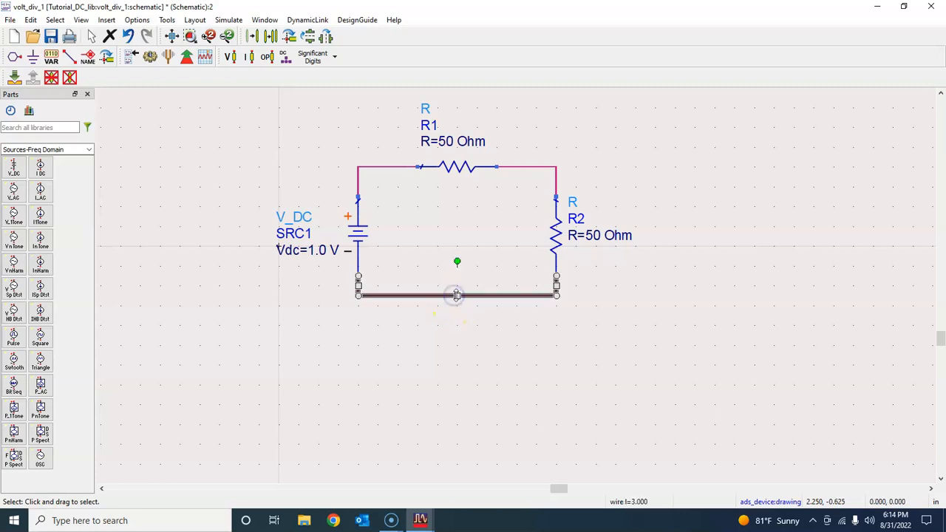
pyautogui.moveTo(458, 296)
pyautogui.mouseDown()
pyautogui.moveTo(459, 272)
pyautogui.moveTo(456, 303)
pyautogui.mouseUp()
pyautogui.click(473, 373)
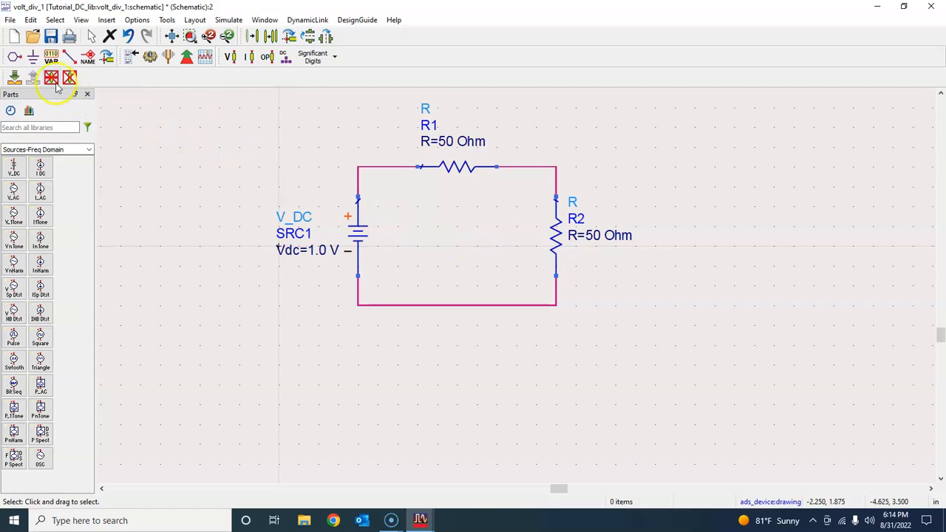
# Step: Place a ground below the loop and wire it to the bottom wire
pyautogui.click(32, 57)
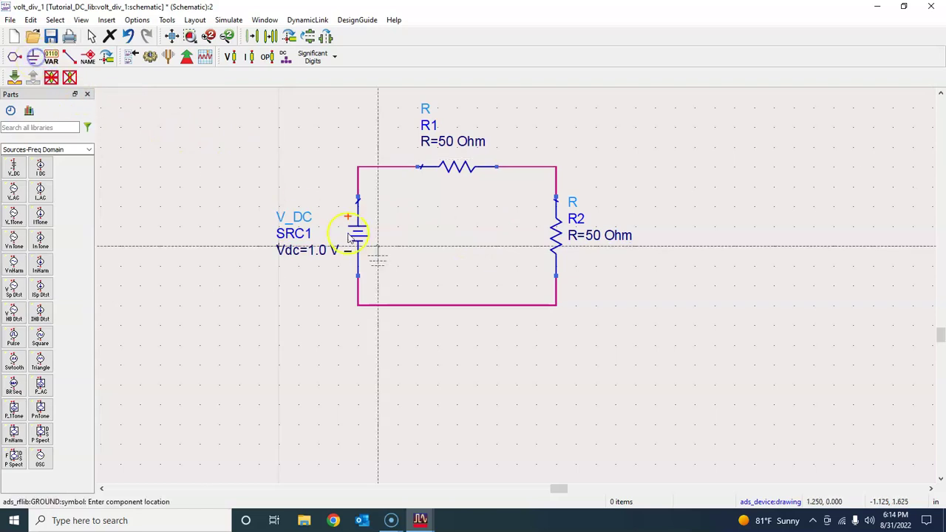
pyautogui.click(465, 319)
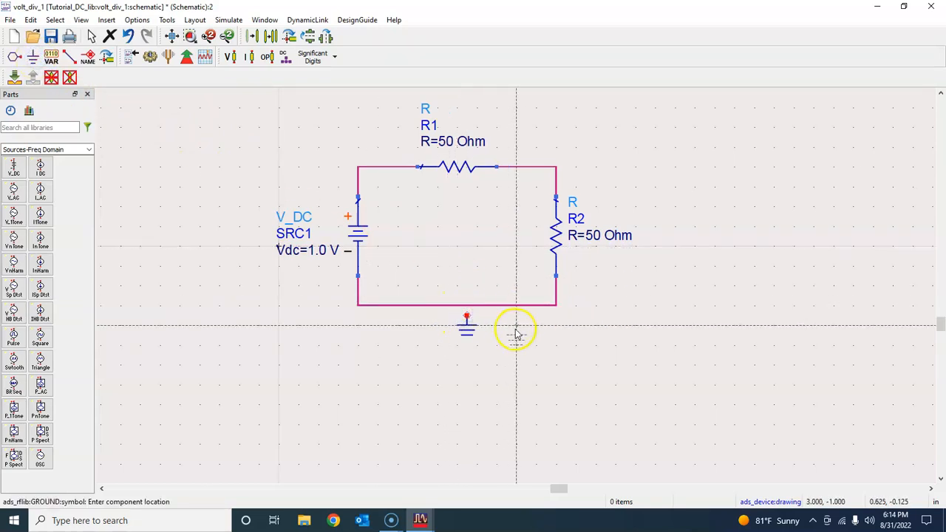
pyautogui.press('Escape')
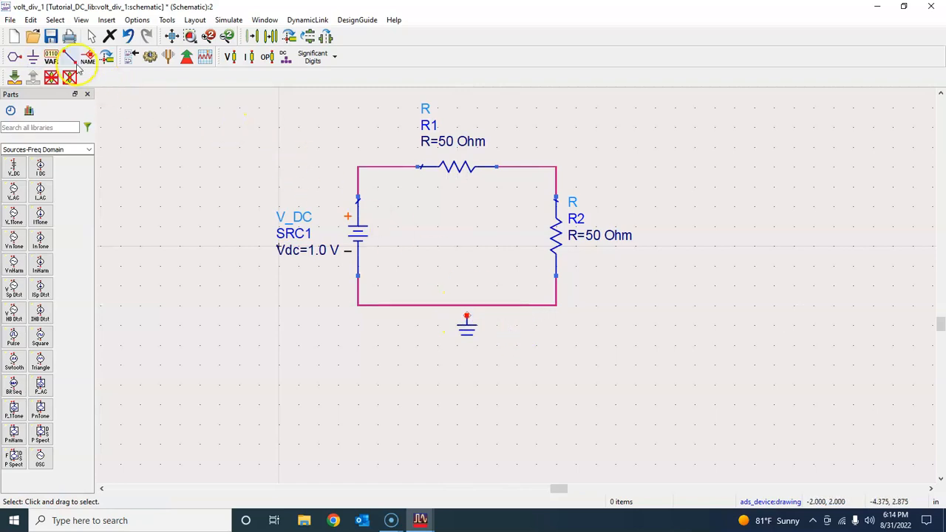
pyautogui.click(71, 58)
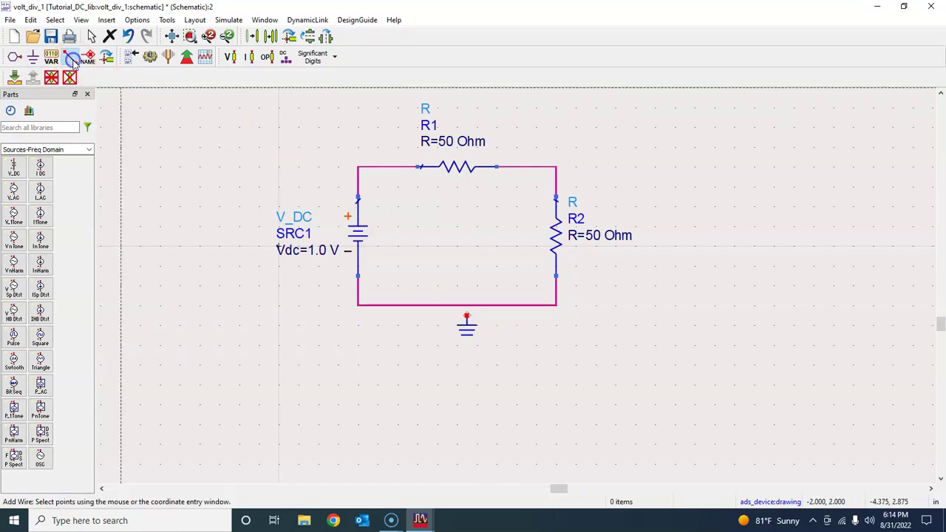
pyautogui.click(467, 316)
pyautogui.press('Escape')
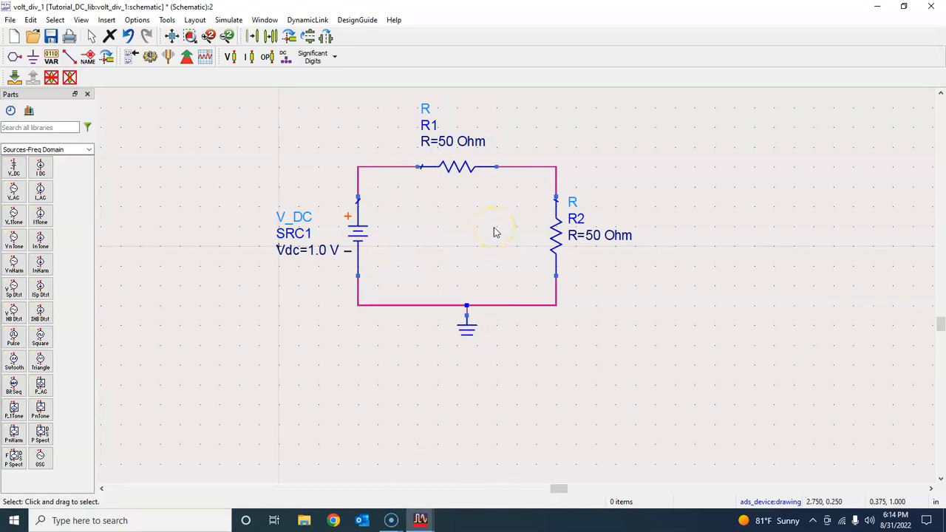
# Step: Set R1's resistance to 1 kOhm by editing its value on the schematic
pyautogui.click(447, 140)
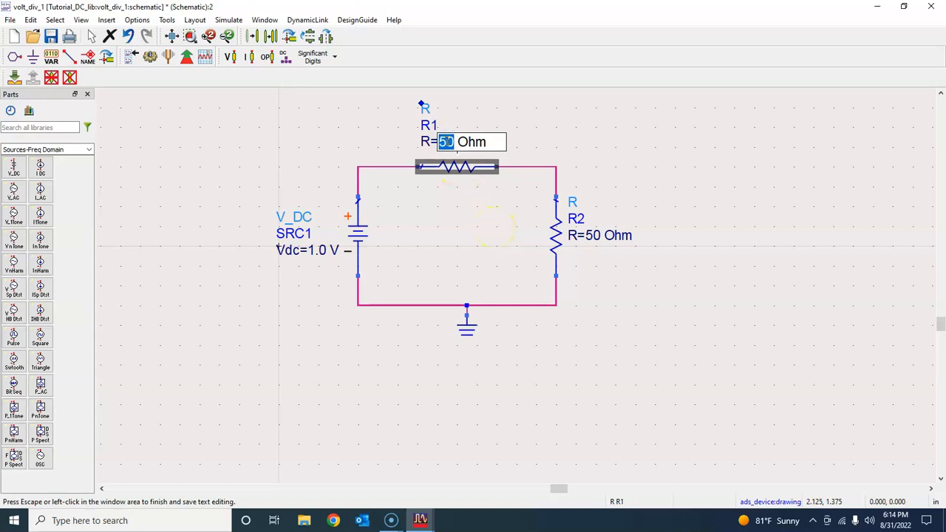
pyautogui.write('1')
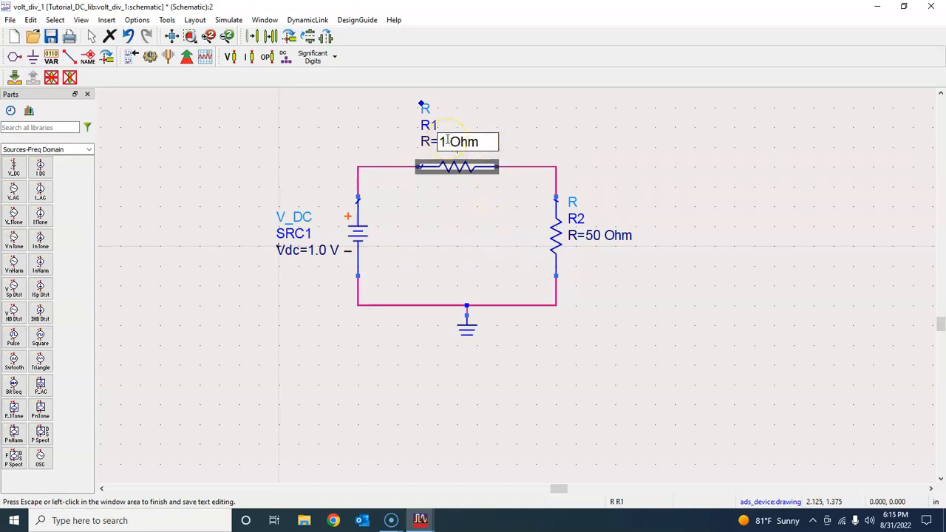
pyautogui.write('k')
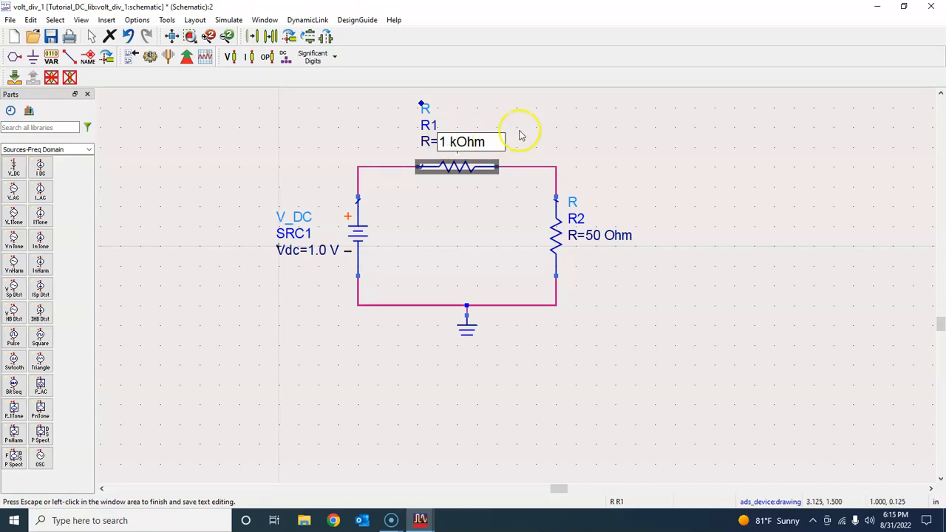
pyautogui.click(525, 132)
# Step: Set R2 to 1 kOhm via Edit Instance Parameters, choosing the kOhm unit
pyautogui.click(556, 236)
pyautogui.doubleClick(556, 240)
pyautogui.write('1')
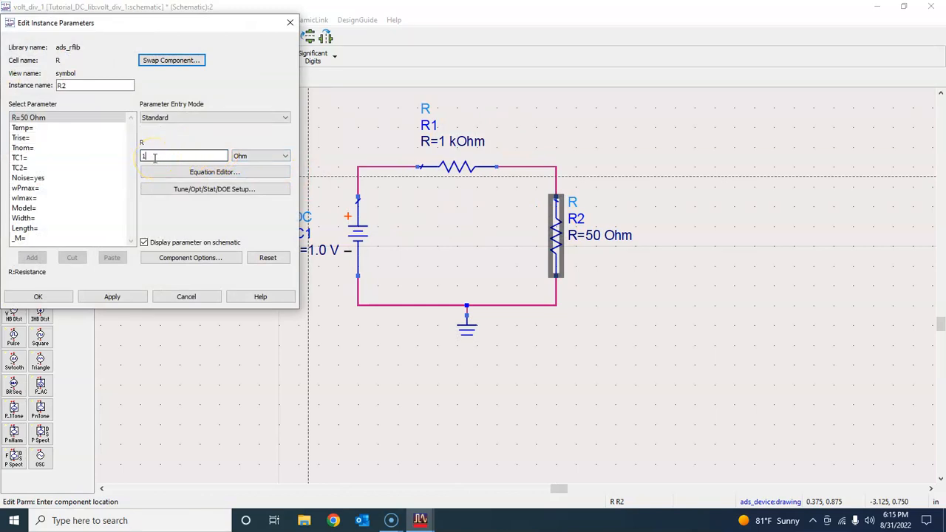
pyautogui.click(238, 156)
pyautogui.click(258, 189)
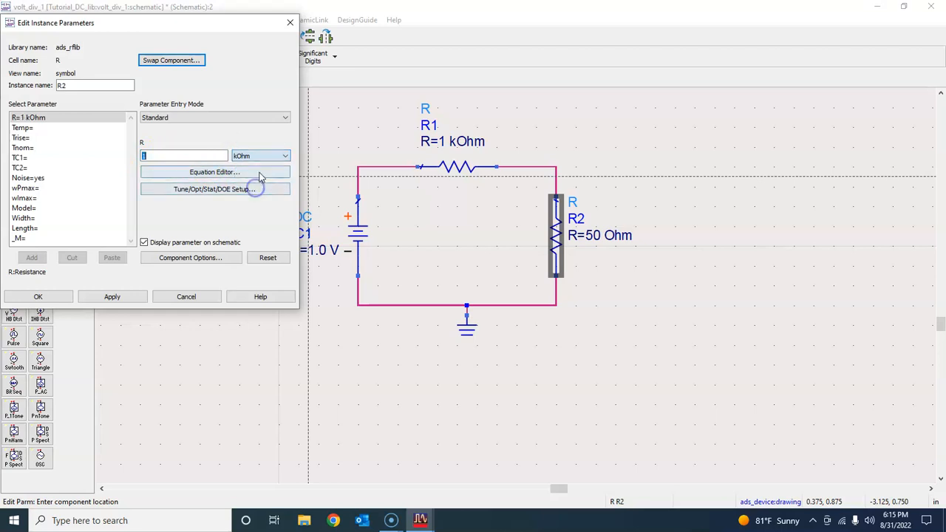
pyautogui.click(38, 296)
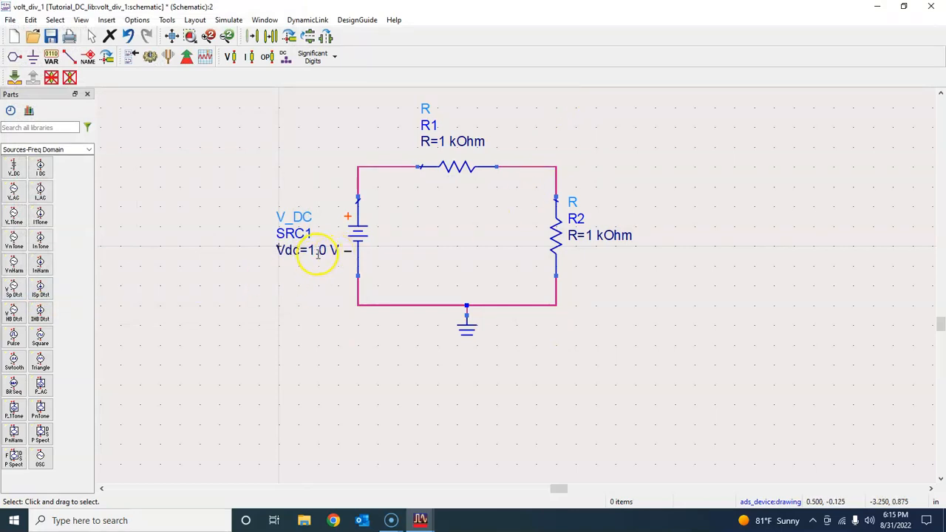
# Step: Set SRC1's Vdc to 5 V
pyautogui.click(319, 252)
pyautogui.write('5')
pyautogui.click(334, 311)
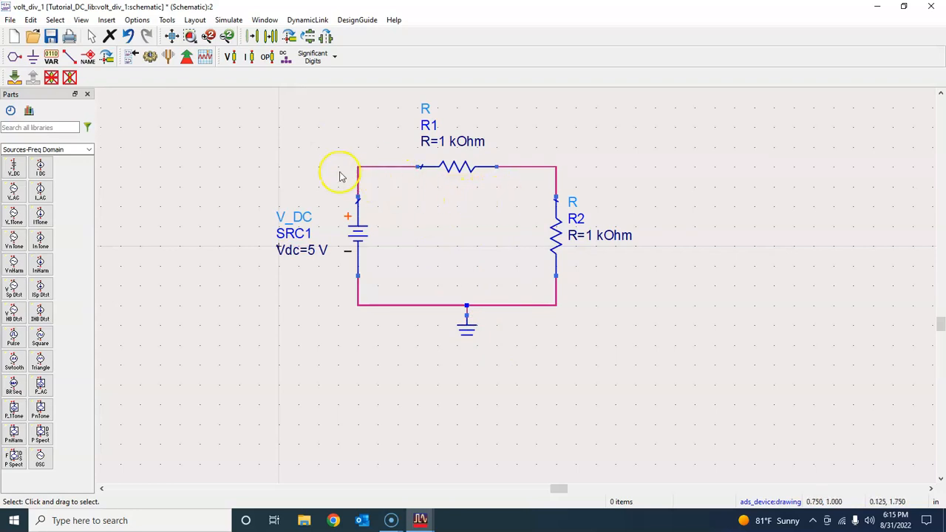
# Step: Label the top-right divider node 'out' using Insert Wire/Pin Label
pyautogui.click(88, 57)
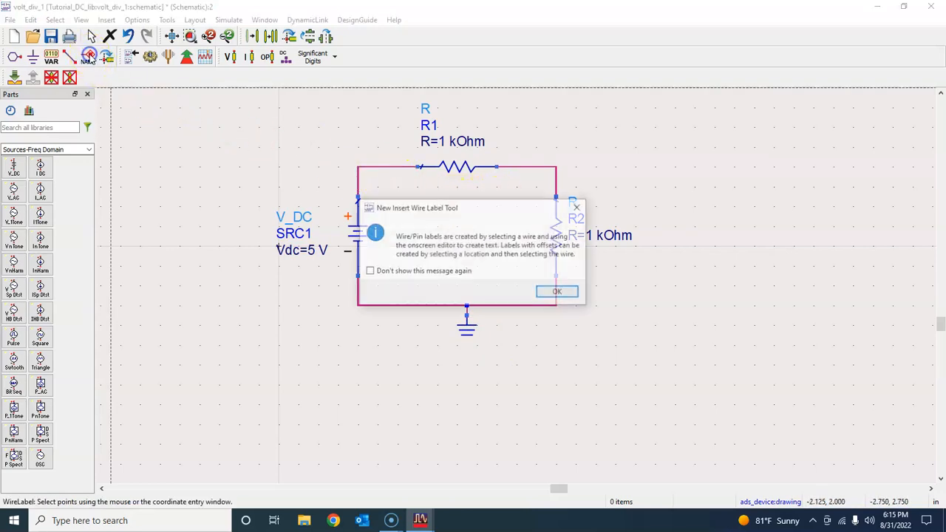
pyautogui.click(580, 208)
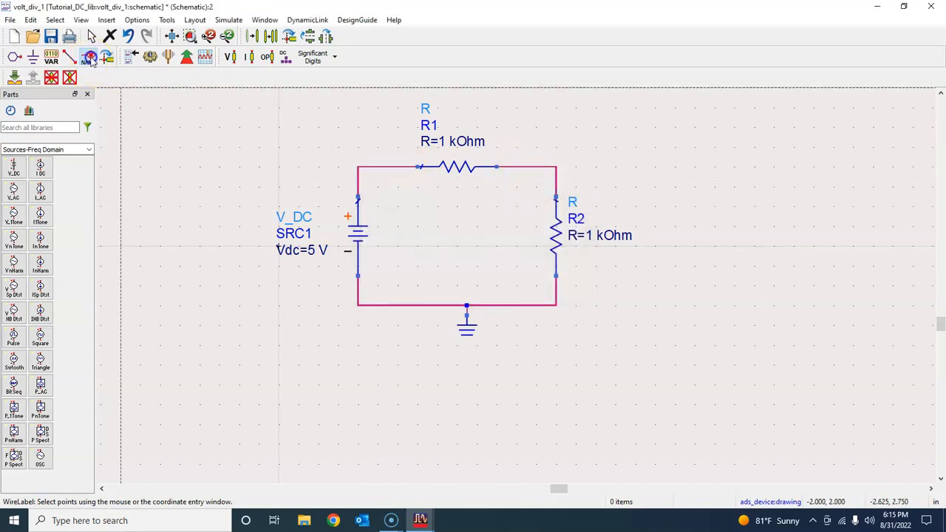
pyautogui.click(549, 169)
pyautogui.click(545, 171)
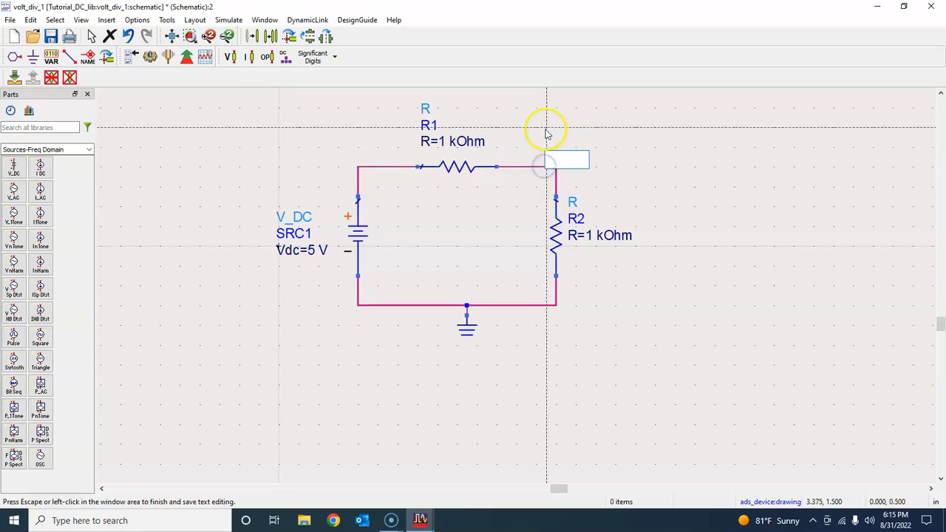
pyautogui.write('out')
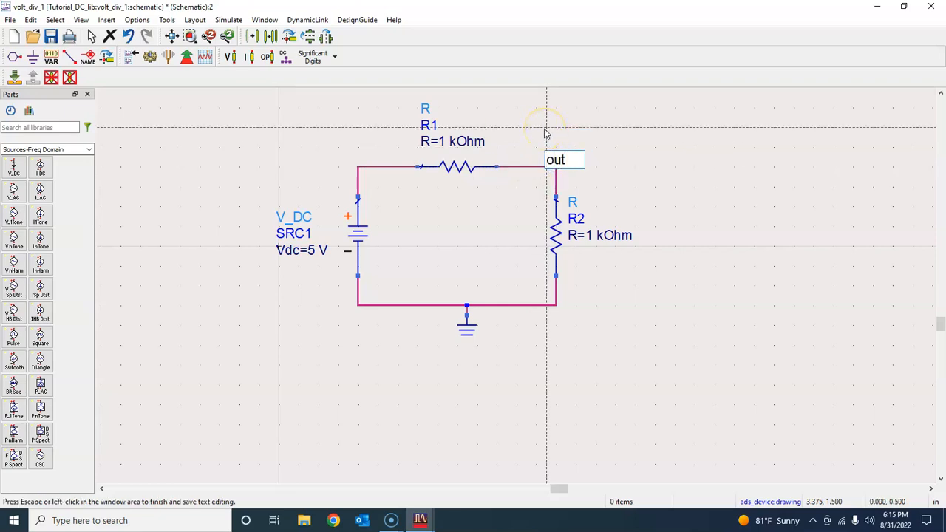
pyautogui.click(594, 127)
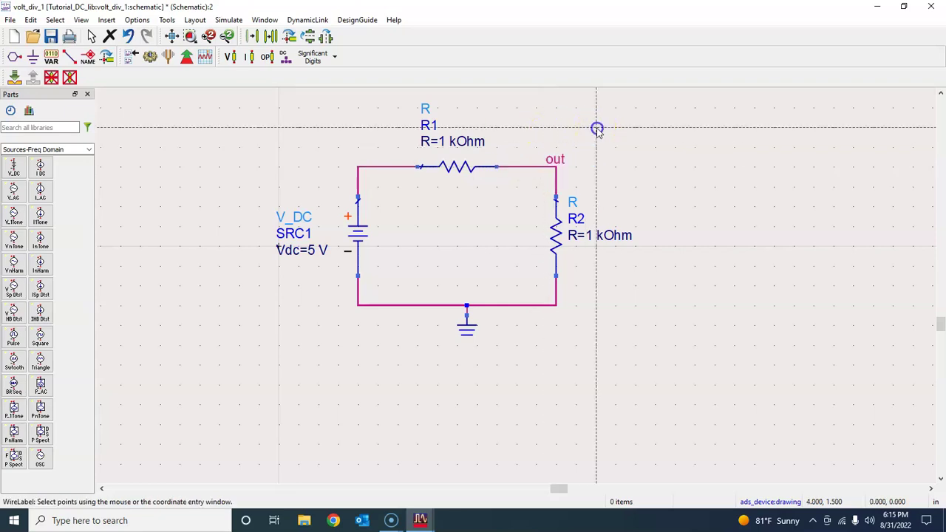
# Step: Label the top-left divider node 'in' and finish labelling
pyautogui.click(371, 172)
pyautogui.write('in')
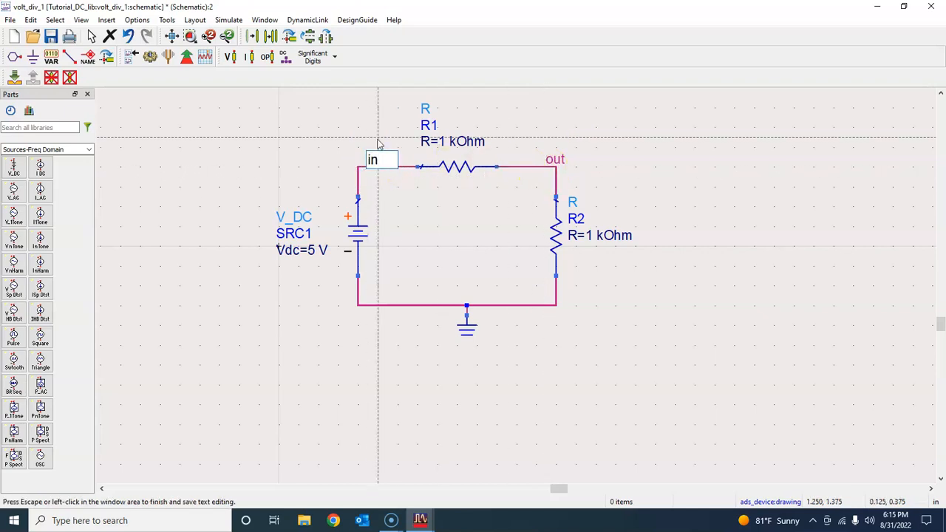
pyautogui.click(380, 142)
pyautogui.press('Escape')
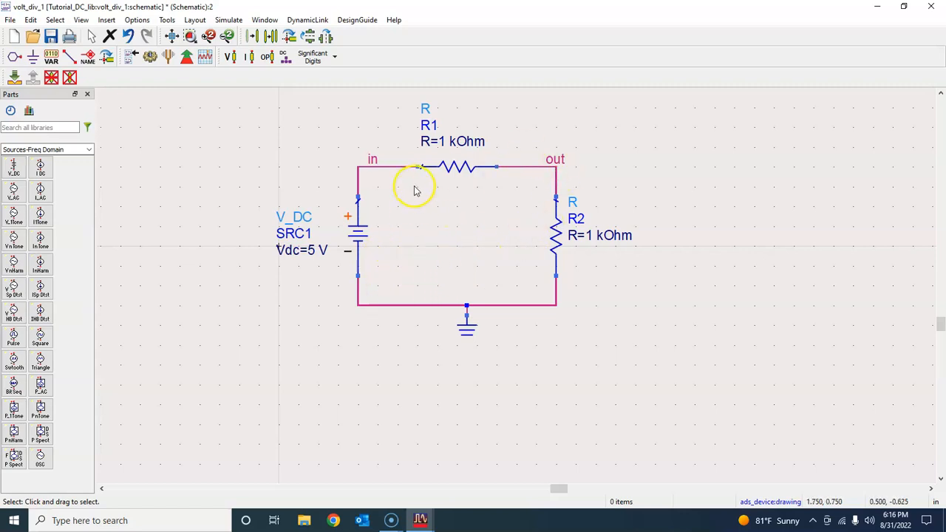
# Step: Place a DC simulation controller from the Simulation-DC palette right of the circuit
pyautogui.click(88, 149)
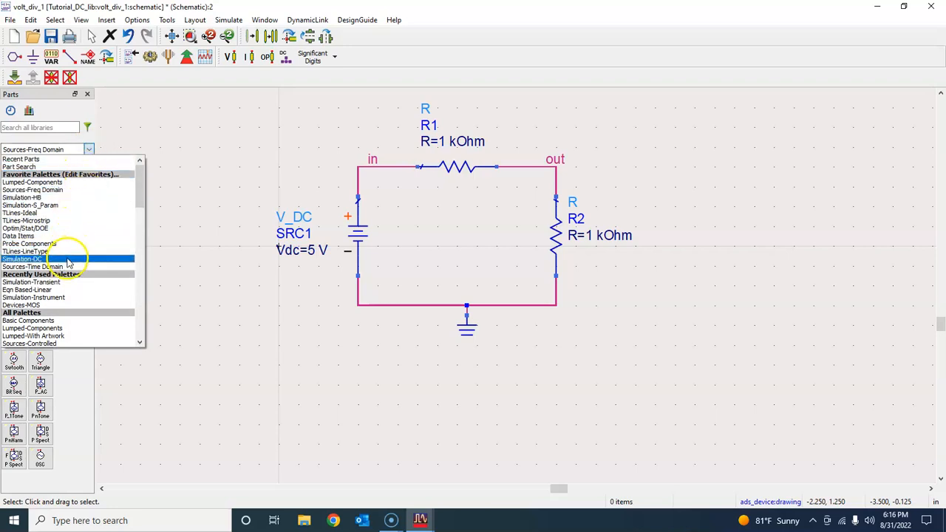
pyautogui.click(33, 259)
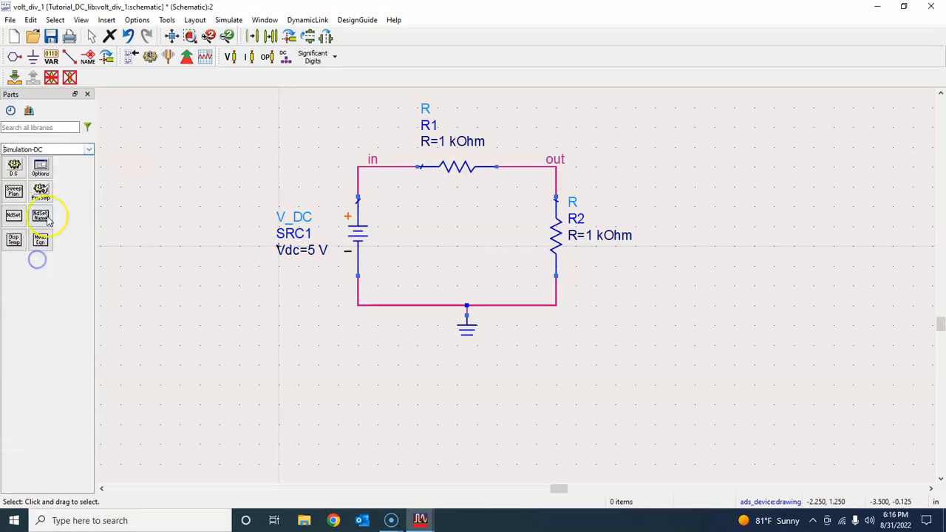
pyautogui.click(13, 166)
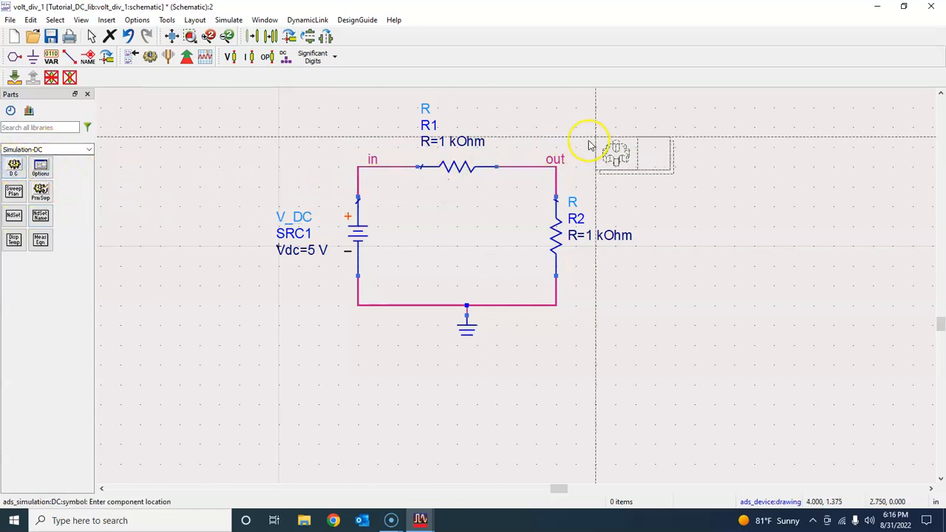
pyautogui.click(667, 148)
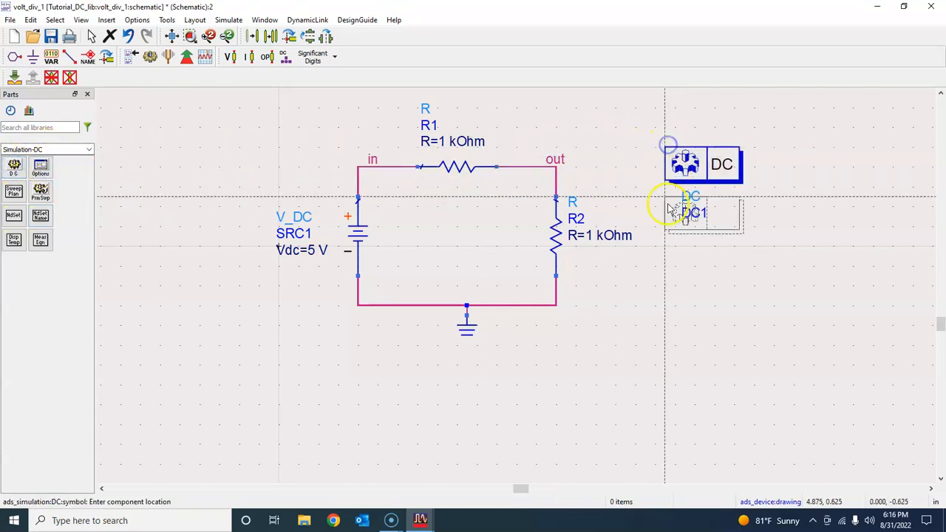
pyautogui.press('Escape')
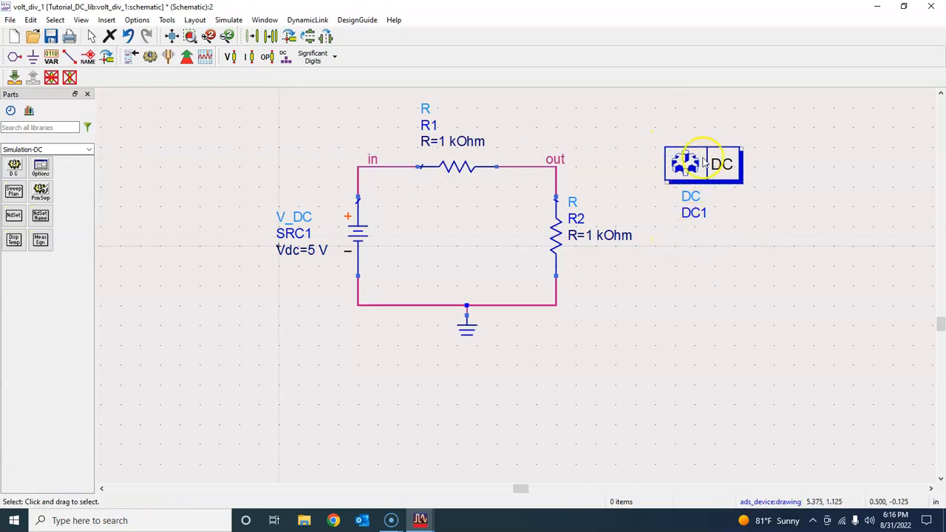
# Step: Set the DC1 controller's Sweep Type to Single point
pyautogui.doubleClick(686, 164)
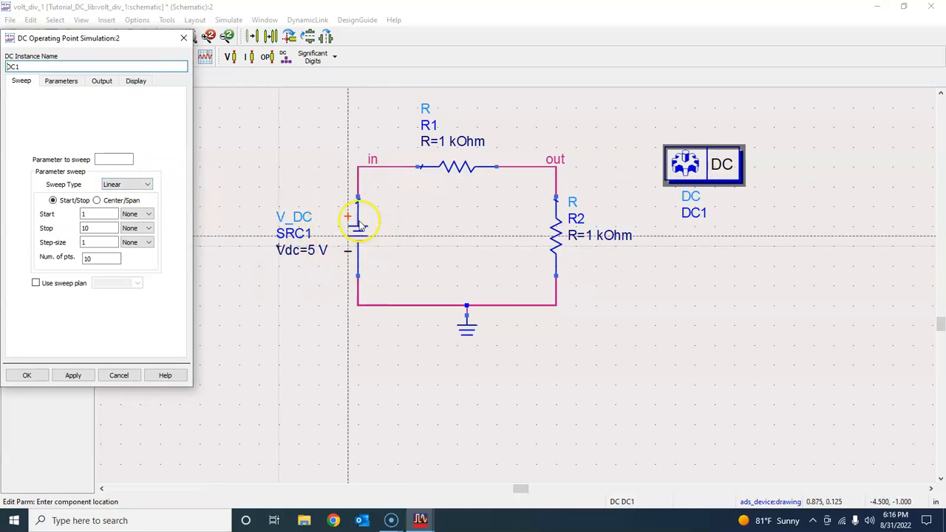
pyautogui.click(147, 184)
pyautogui.click(122, 195)
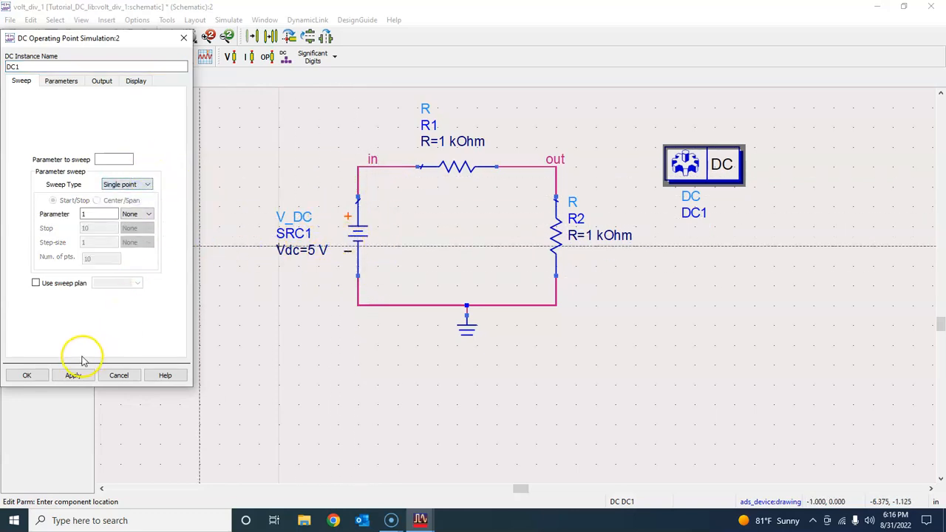
pyautogui.click(28, 378)
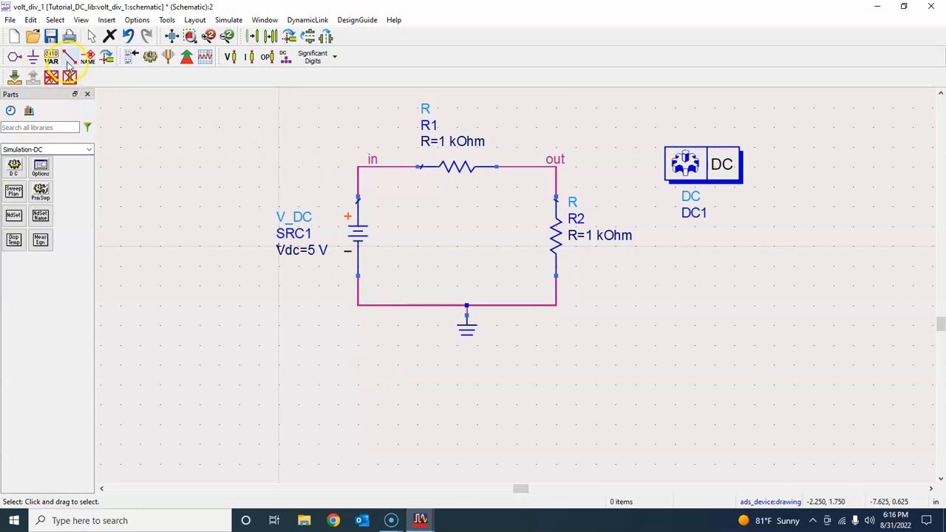
# Step: Save the volt_div_1 schematic and run the DC simulation
pyautogui.click(51, 37)
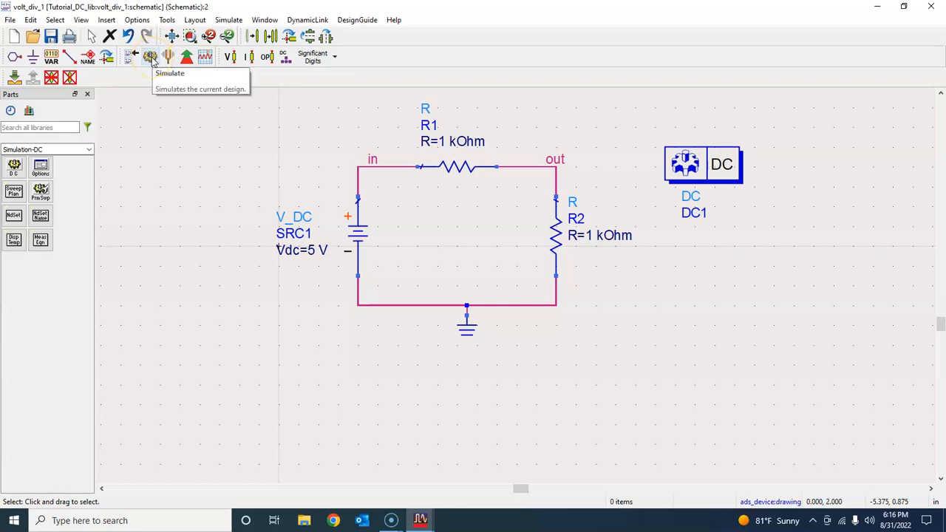
pyautogui.click(150, 57)
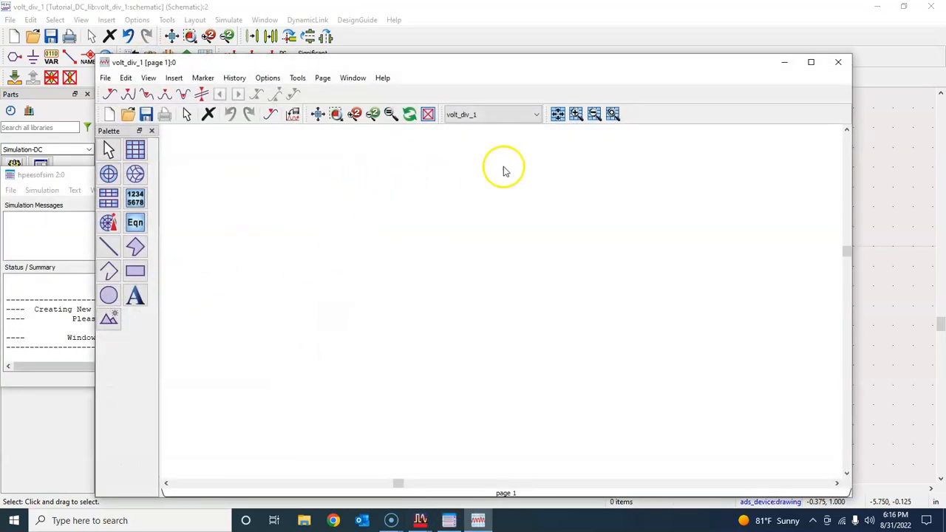
# Step: Move the Data Display window into view and pick the List item from the Palette
pyautogui.moveTo(263, 62); pyautogui.dragTo(365, 40)
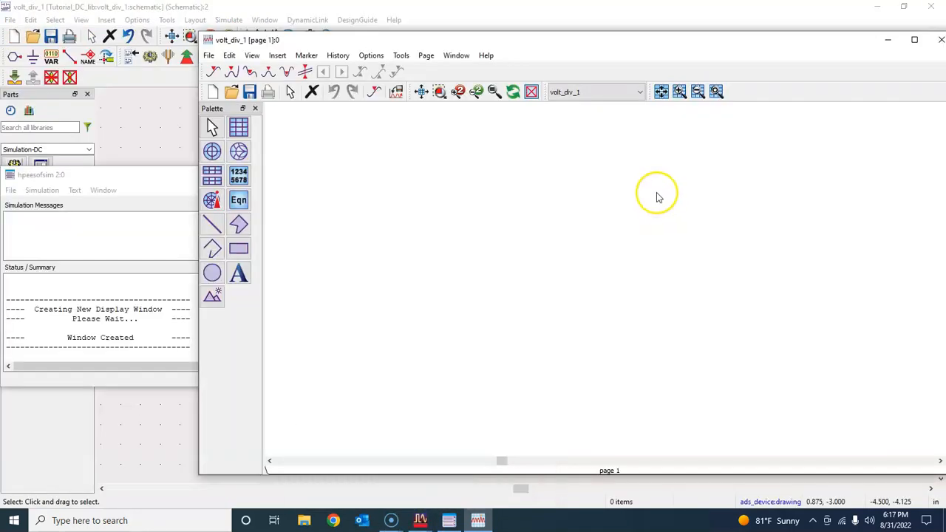
pyautogui.moveTo(466, 40)
pyautogui.mouseDown()
pyautogui.moveTo(391, 61)
pyautogui.moveTo(392, 45)
pyautogui.mouseUp()
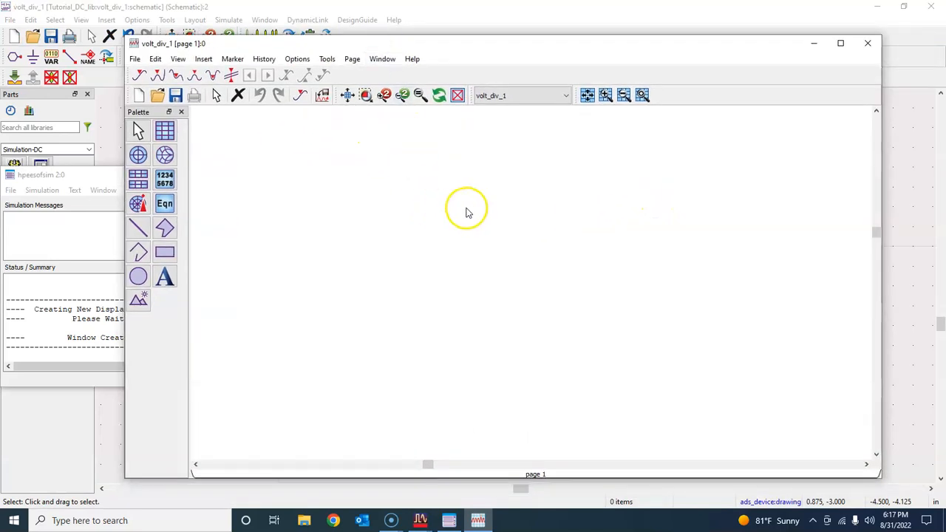
pyautogui.click(165, 179)
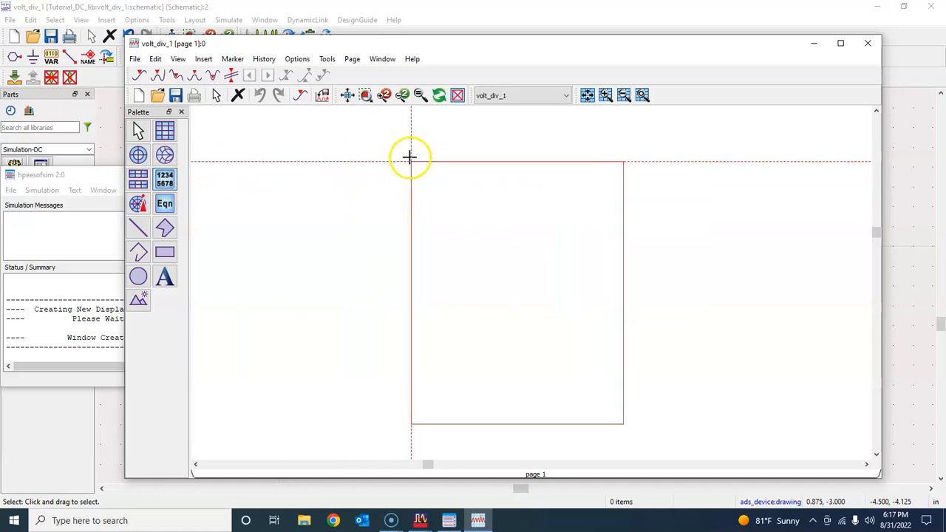
# Step: Place a list on the page showing the in and out node voltages (5.000 V, 2.500 V)
pyautogui.click(409, 158)
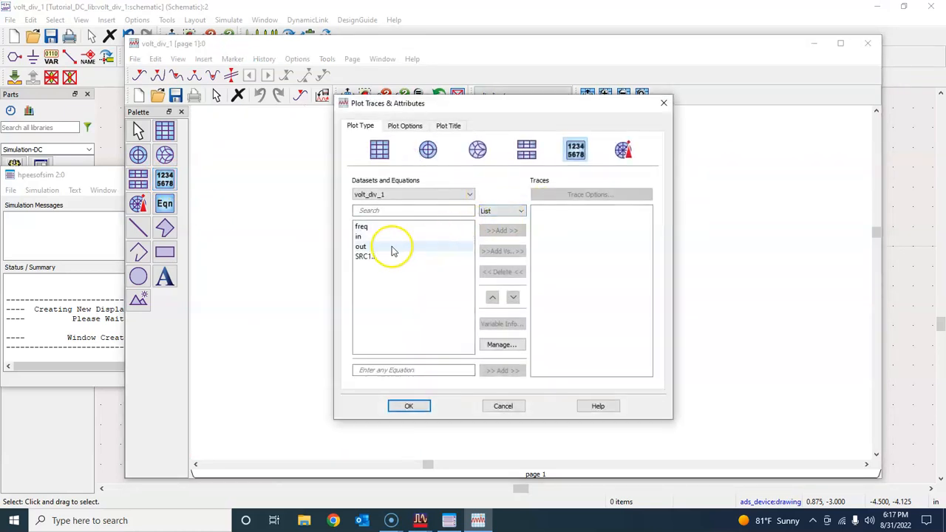
pyautogui.click(378, 238)
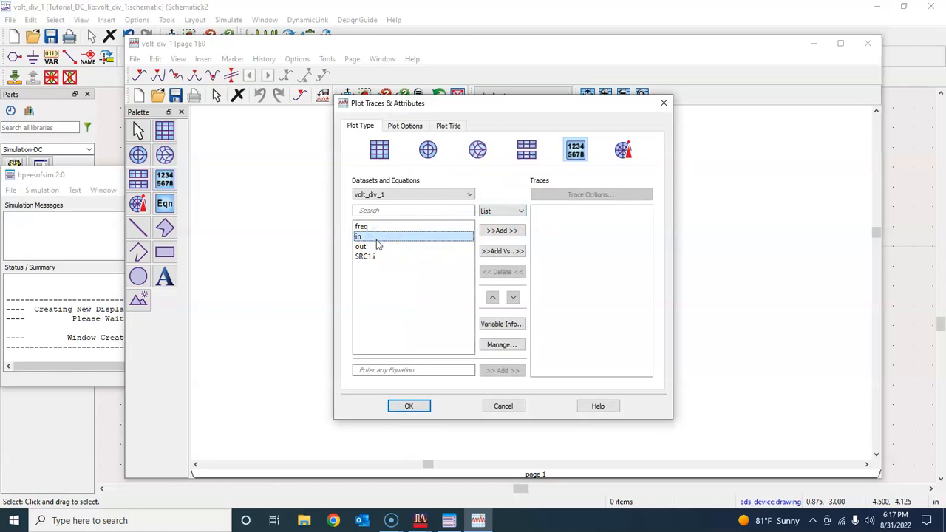
pyautogui.keyDown('ctrl'); pyautogui.click(361, 246); pyautogui.keyUp('ctrl')
pyautogui.click(504, 231)
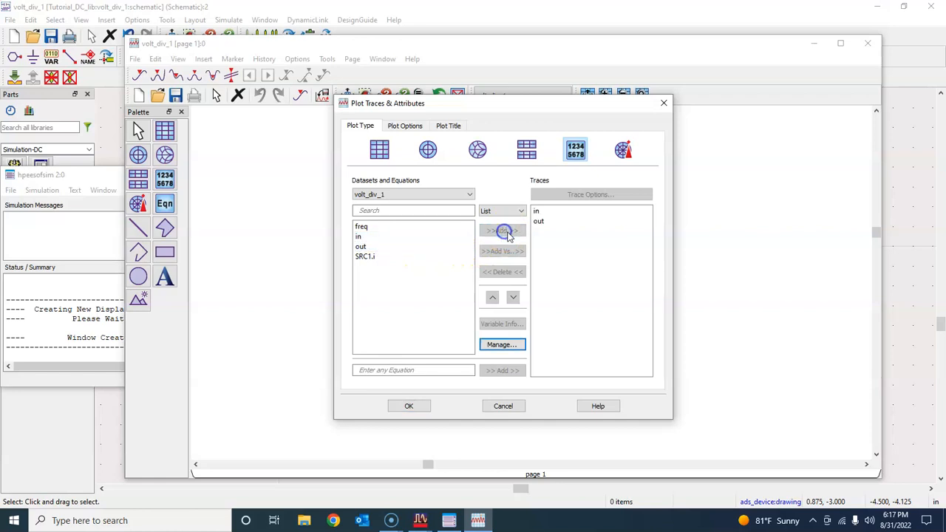
pyautogui.click(412, 405)
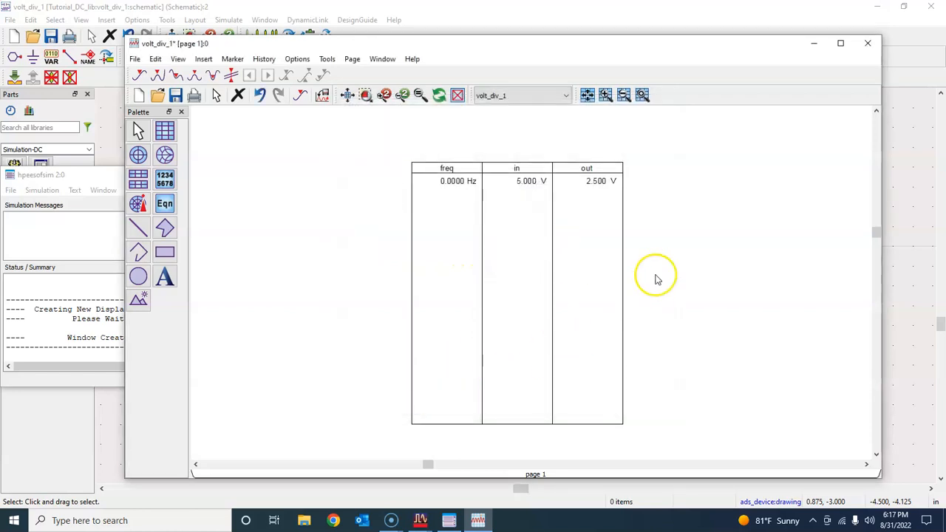
# Step: Select the results table and adjust its size with the bottom-right handle
pyautogui.click(622, 423)
pyautogui.moveTo(624, 422); pyautogui.dragTo(622, 345)
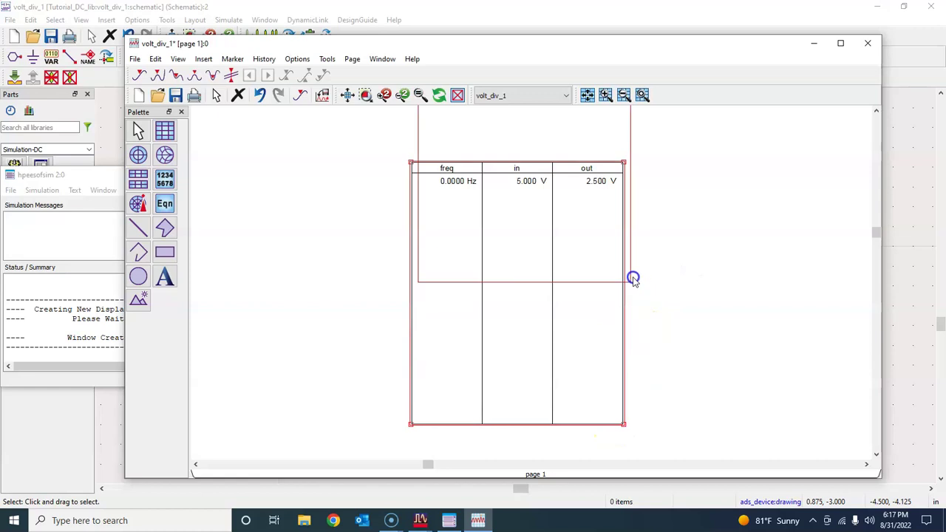
pyautogui.moveTo(623, 346); pyautogui.dragTo(627, 422)
pyautogui.click(624, 423)
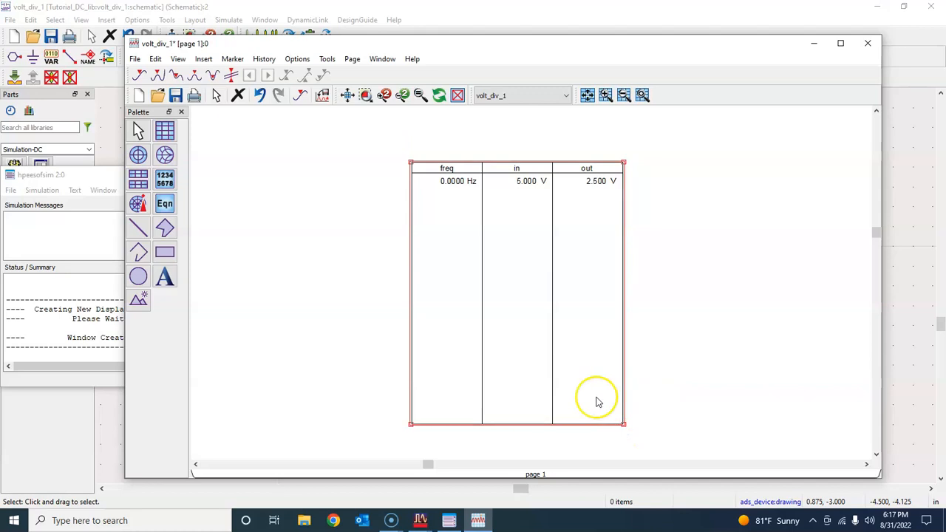
pyautogui.click(676, 361)
pyautogui.click(569, 333)
# Step: Shrink the table to its single row of values and zoom the page to fit it
pyautogui.moveTo(625, 423)
pyautogui.mouseDown()
pyautogui.moveTo(639, 361)
pyautogui.moveTo(627, 193)
pyautogui.mouseUp()
pyautogui.click(680, 214)
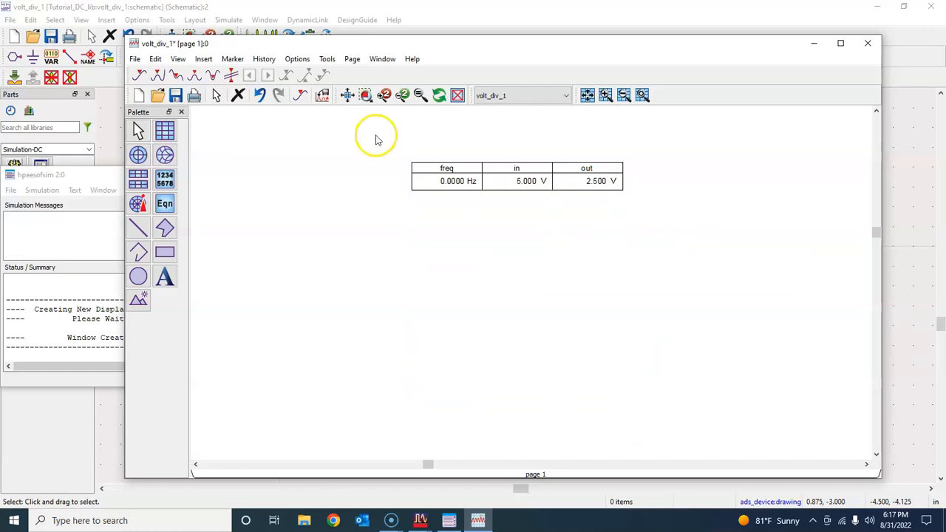
pyautogui.click(349, 97)
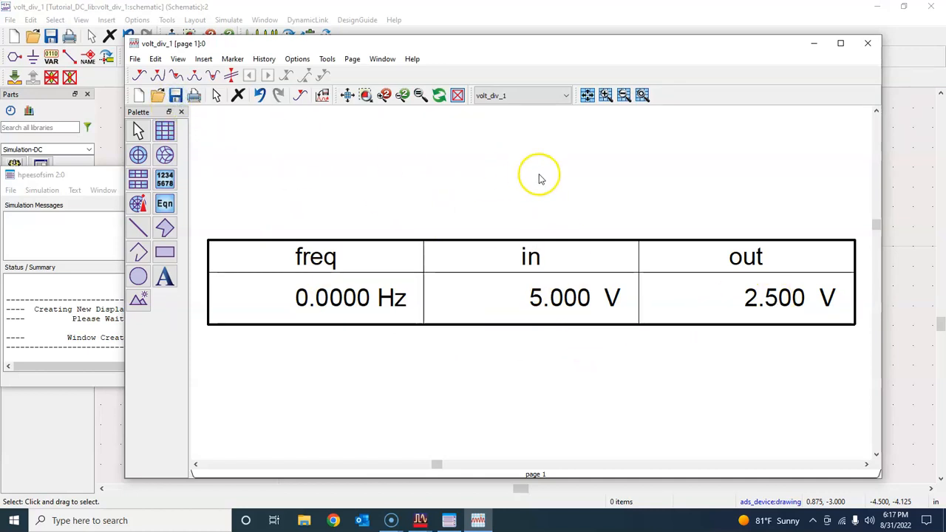
# Step: Close the Data Display and hpeesofsim status windows, leaving the schematic
pyautogui.click(868, 42)
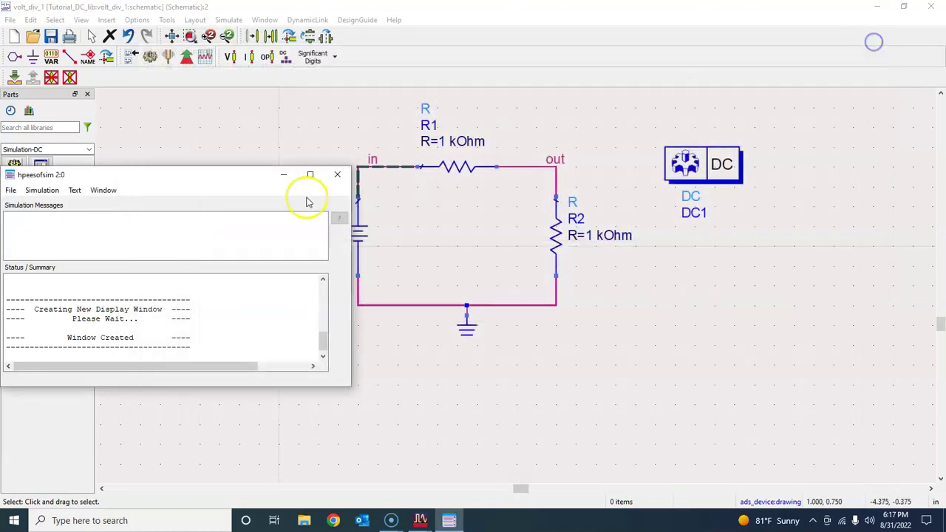
pyautogui.click(340, 173)
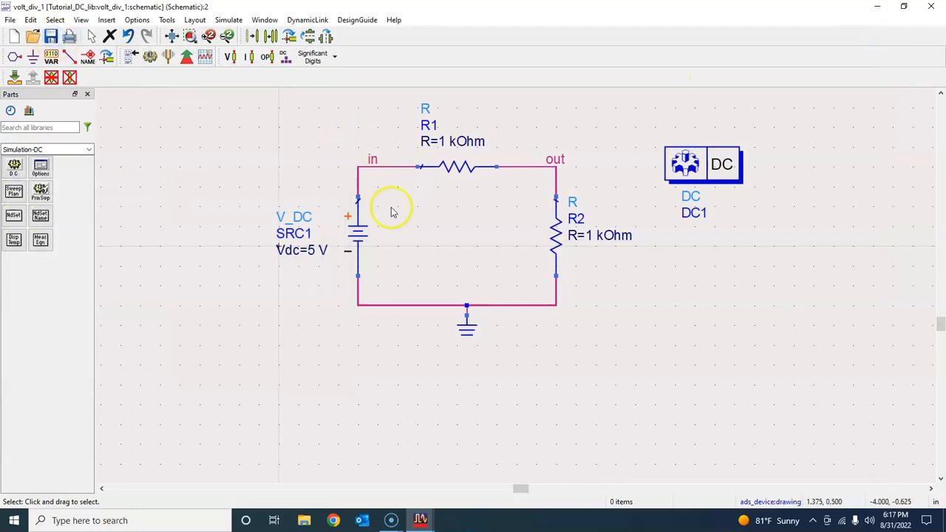